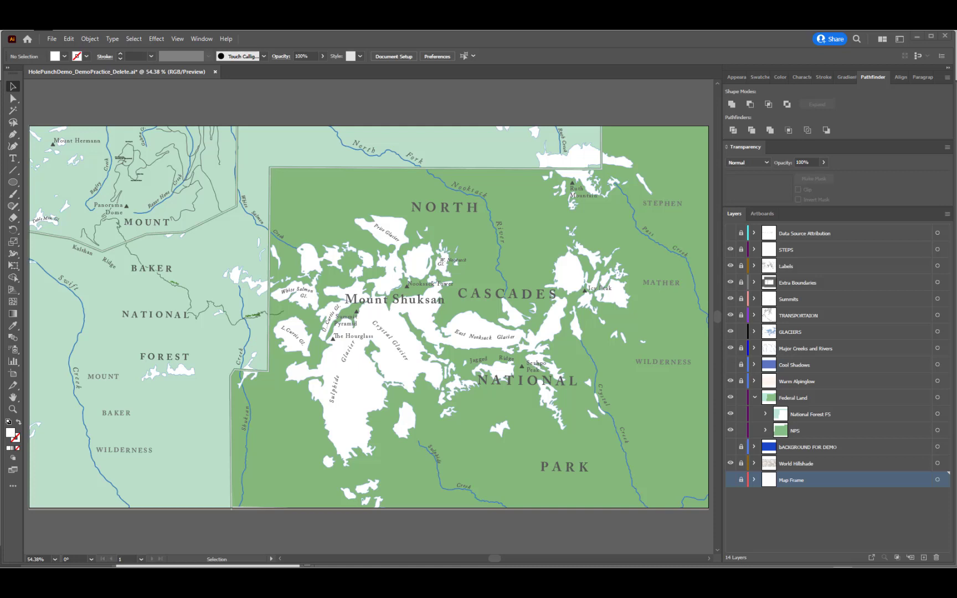
Select the artwork on the GLACIERS, National Forest FS and NPS layers together
{"action": "left_click", "coordinate": [811, 334]}
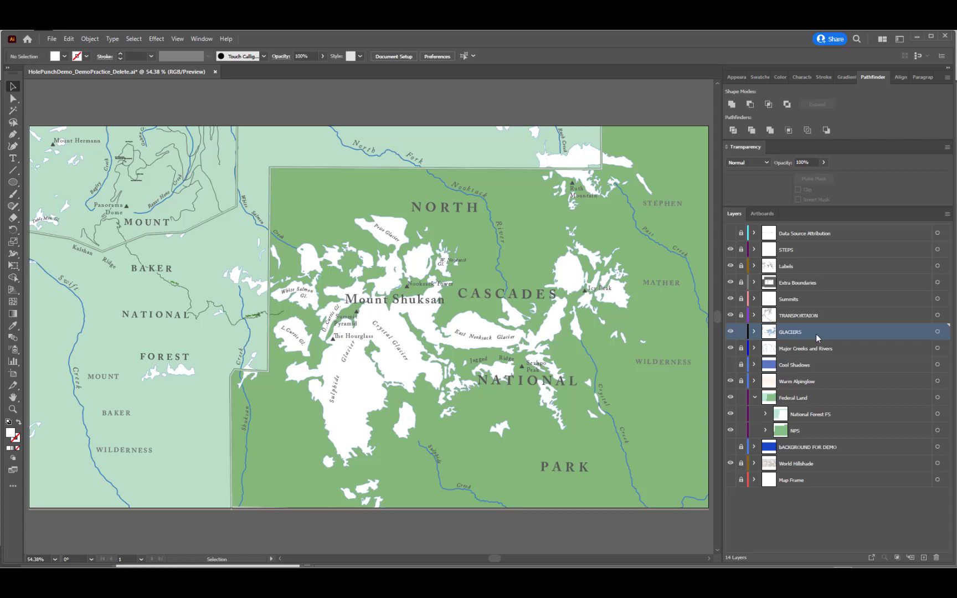
{"action": "left_click", "coordinate": [943, 332]}
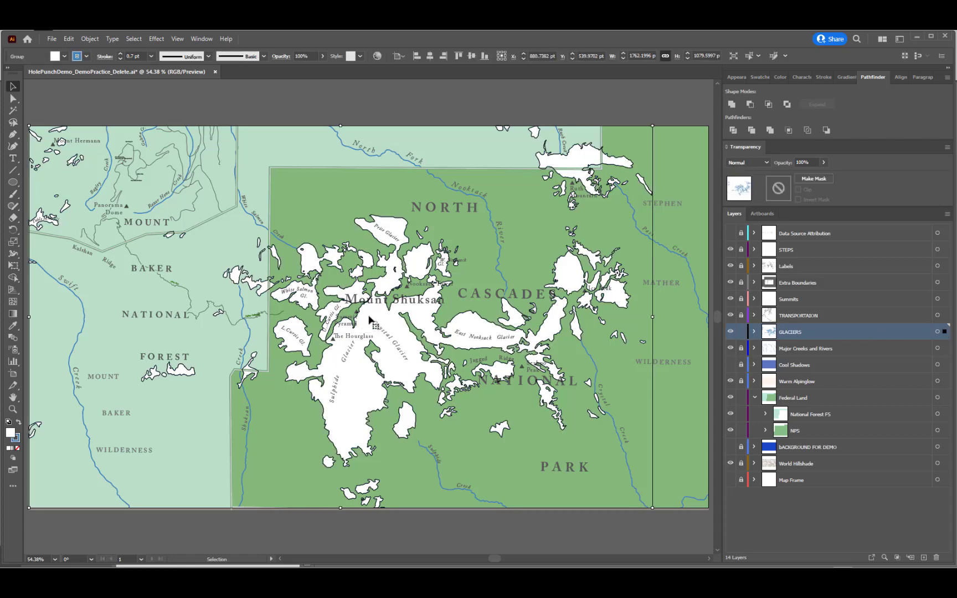
{"action": "key", "text": "space"}
{"action": "left_click", "coordinate": [943, 414]}
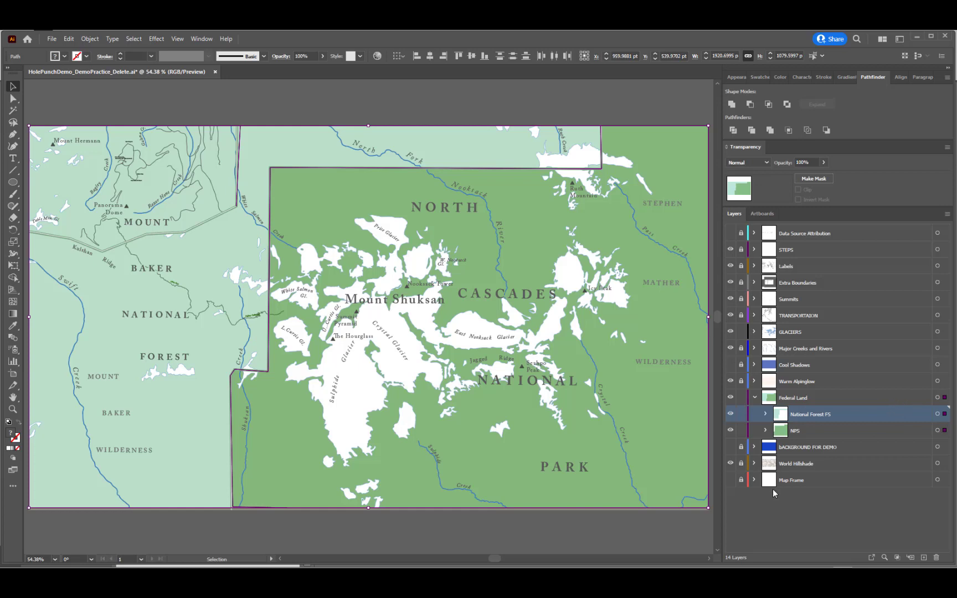
{"action": "left_click", "coordinate": [828, 466]}
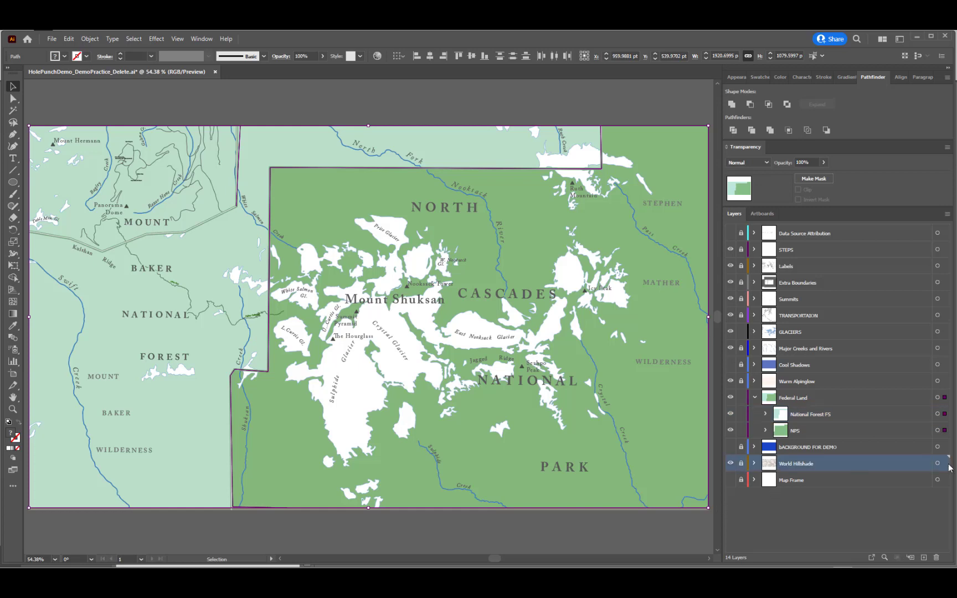
{"action": "left_click", "coordinate": [946, 409]}
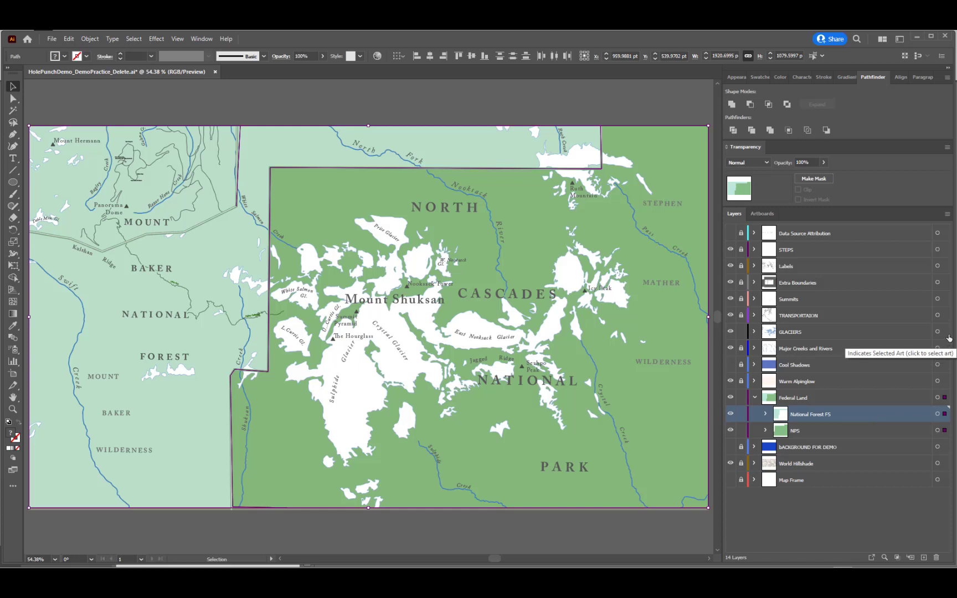
{"action": "left_click", "coordinate": [947, 332]}
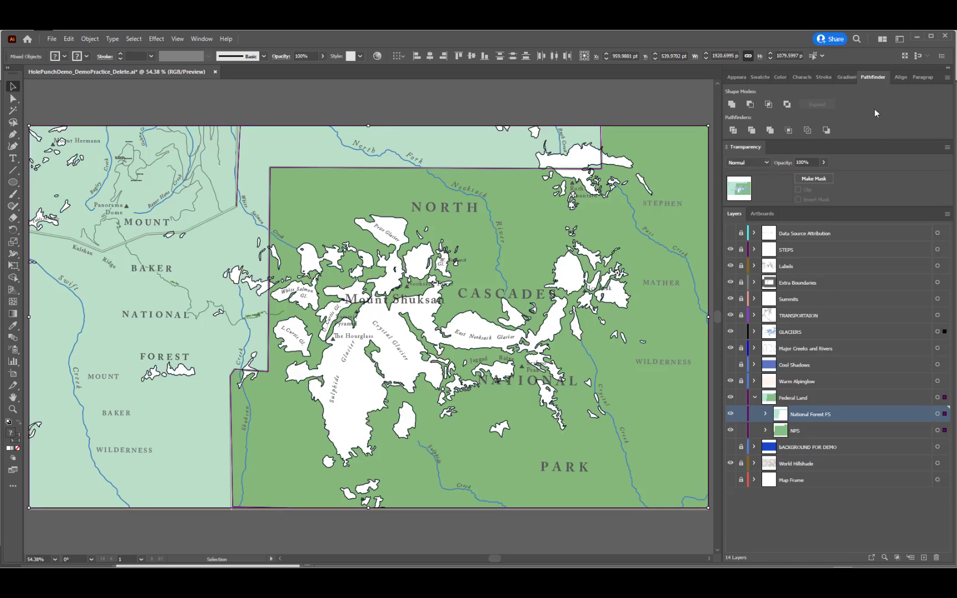
Try a 50% opacity on the selected glacier and federal land artwork and inspect the overlap around Mount Shuksan
{"action": "left_click", "coordinate": [824, 161]}
{"action": "mouse_move", "coordinate": [823, 175]}
{"action": "left_mouse_down"}
{"action": "mouse_move", "coordinate": [798, 180]}
{"action": "mouse_move", "coordinate": [805, 176]}
{"action": "left_mouse_up"}
{"action": "left_click", "coordinate": [542, 68]}
{"action": "left_click", "coordinate": [540, 83]}
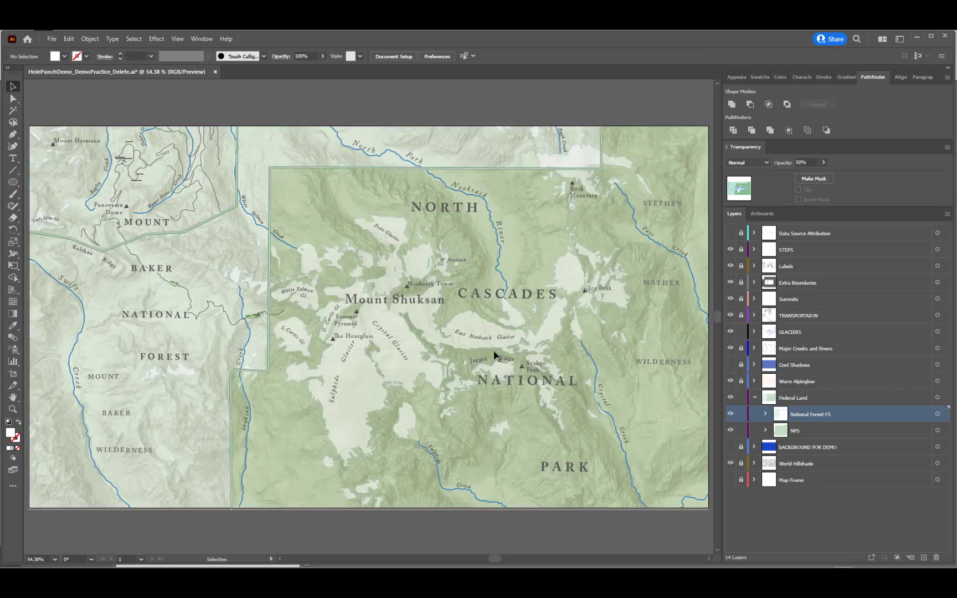
{"action": "scroll", "coordinate": [350, 321], "scroll_direction": "up", "scroll_amount": 3}
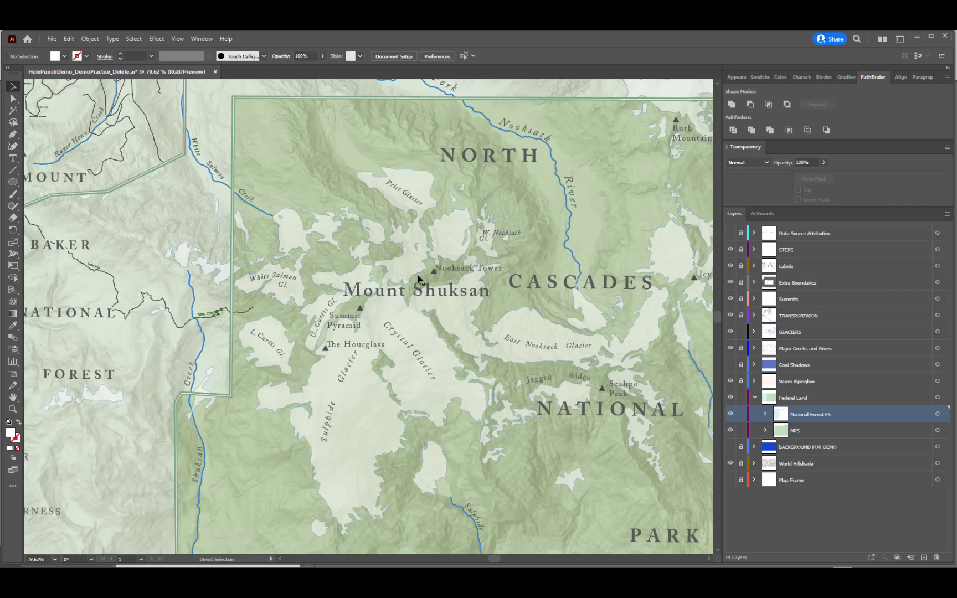
{"action": "scroll", "coordinate": [418, 278], "scroll_direction": "down", "scroll_amount": 3}
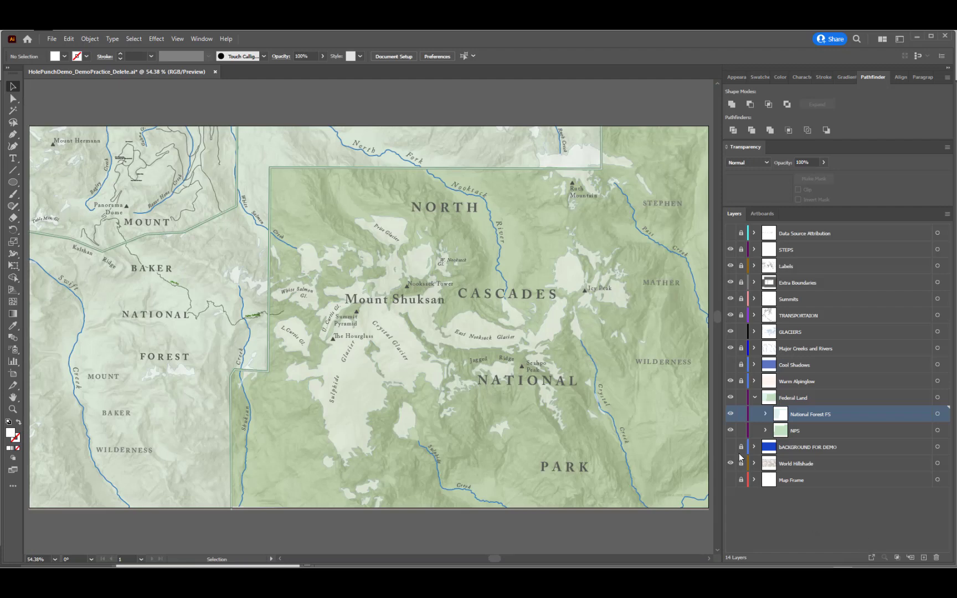
Undo the opacity change on the glacier and federal land artwork
{"action": "key", "text": "ctrl+a"}
{"action": "key", "text": "ctrl+z"}
{"action": "key", "text": "ctrl+z"}
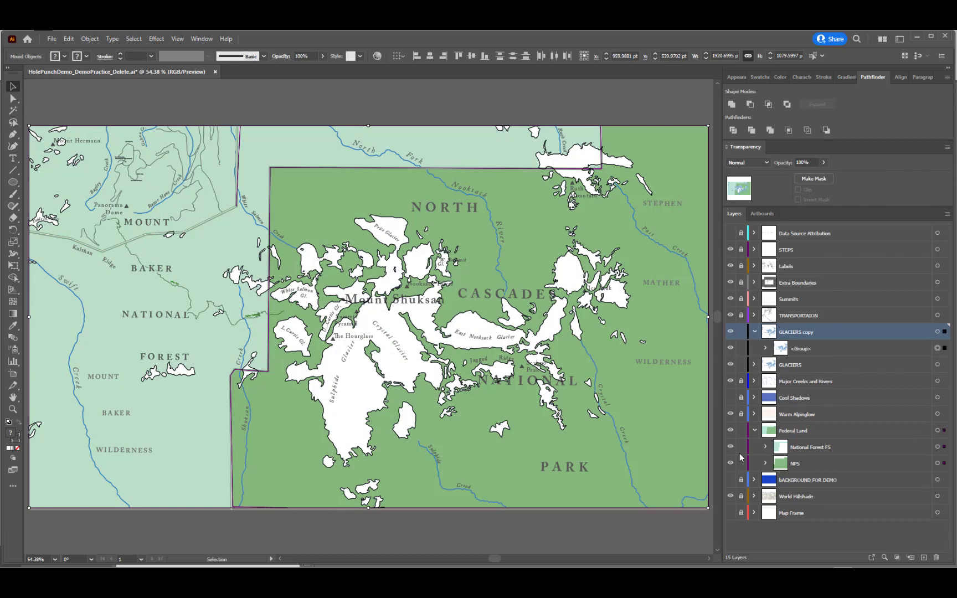
{"action": "key", "text": "ctrl+z"}
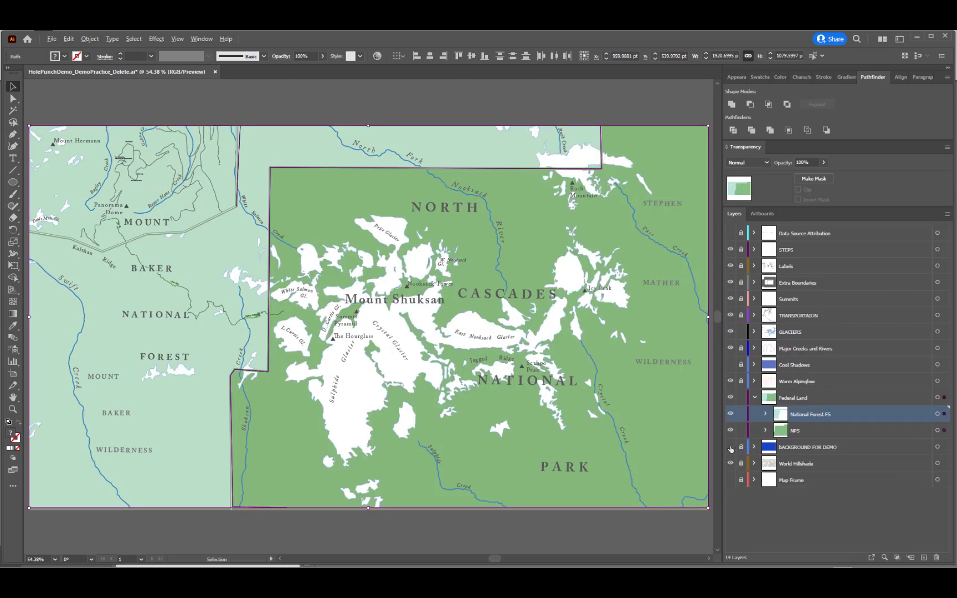
Turn on the BACKGROUND FOR DEMO layer, view it in isolation, and restore the other visible layers
{"action": "left_click", "coordinate": [730, 447]}
{"action": "left_click", "coordinate": [730, 447], "text": "alt"}
{"action": "left_click", "coordinate": [808, 449]}
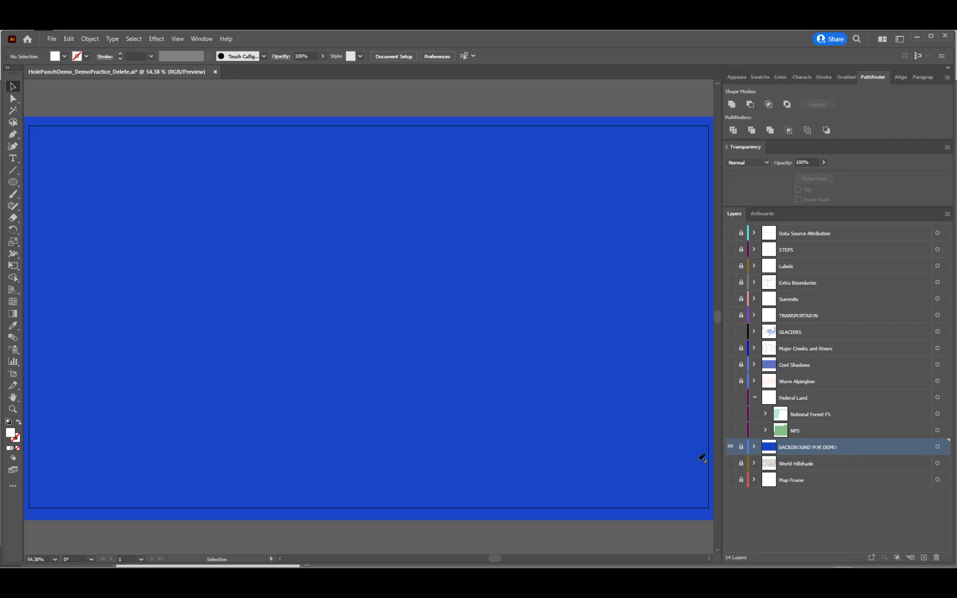
{"action": "left_click", "coordinate": [730, 446], "text": "alt"}
{"action": "left_click", "coordinate": [729, 446]}
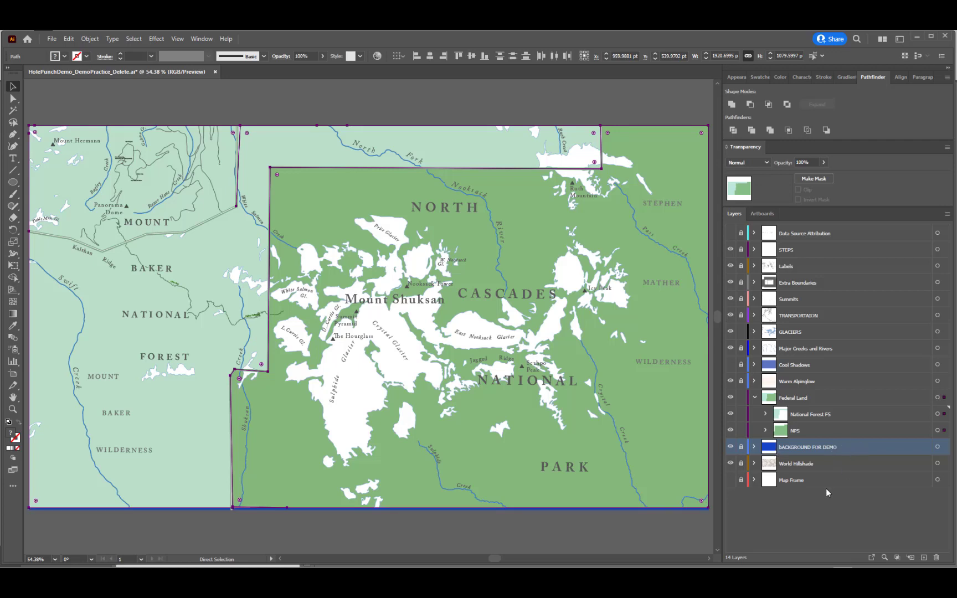
Read the list of hole-punch steps placed beside the artboard, and return to the full map
{"action": "key", "text": "v"}
{"action": "left_click_drag", "start_coordinate": [634, 240], "coordinate": [172, 236]}
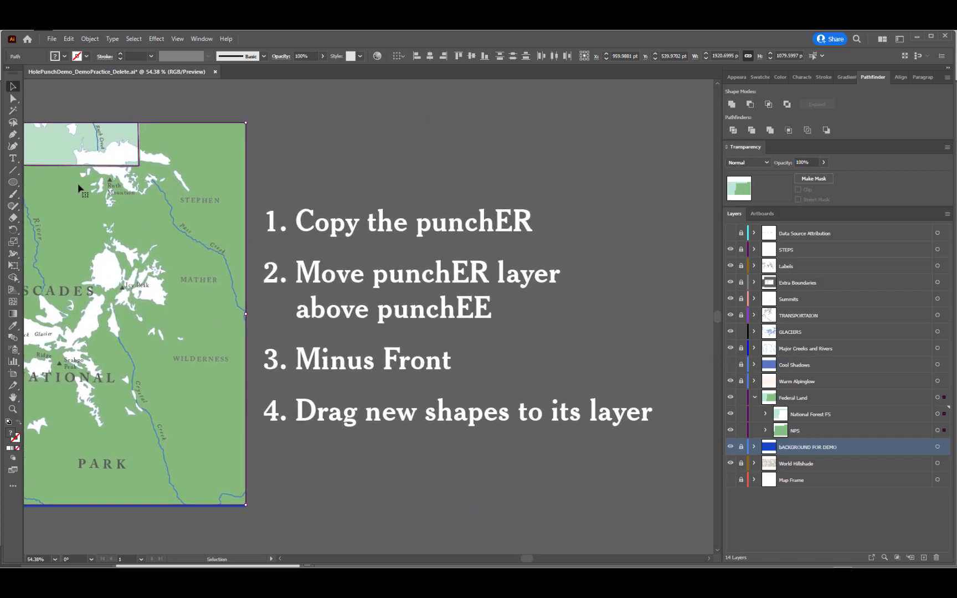
{"action": "key", "text": "ctrl+0"}
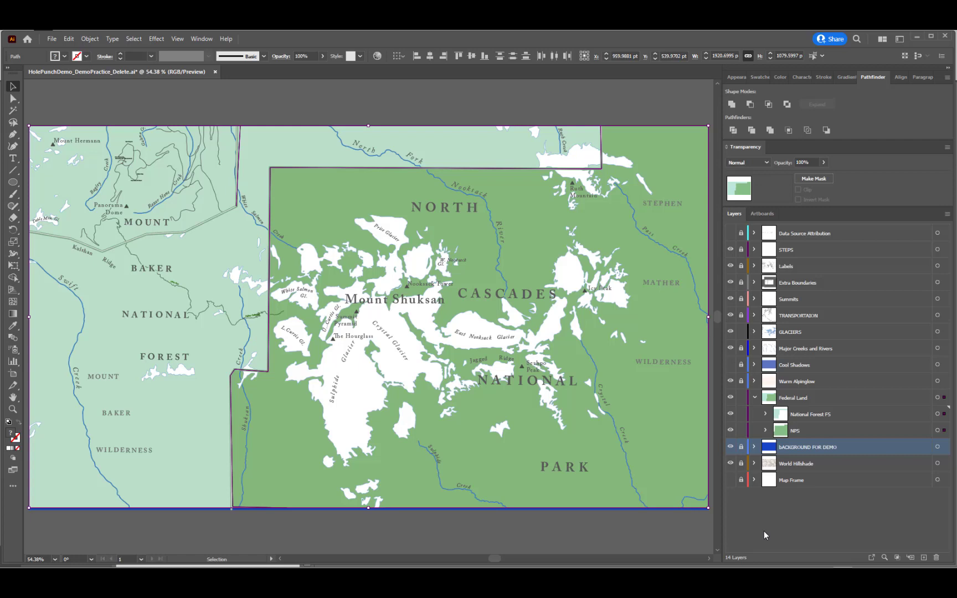
Duplicate the GLACIERS layer
{"action": "left_click", "coordinate": [825, 329]}
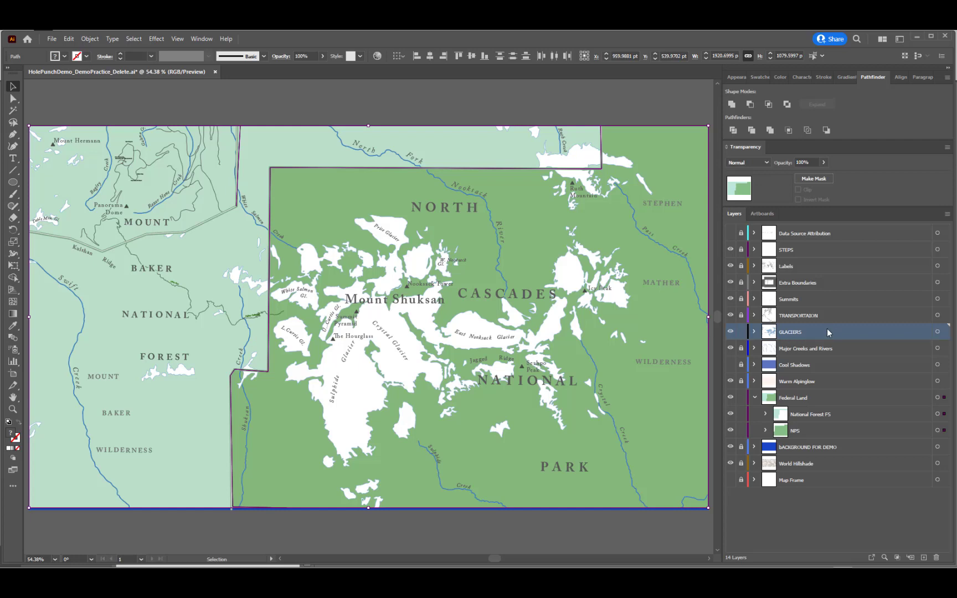
{"action": "left_click", "coordinate": [948, 214]}
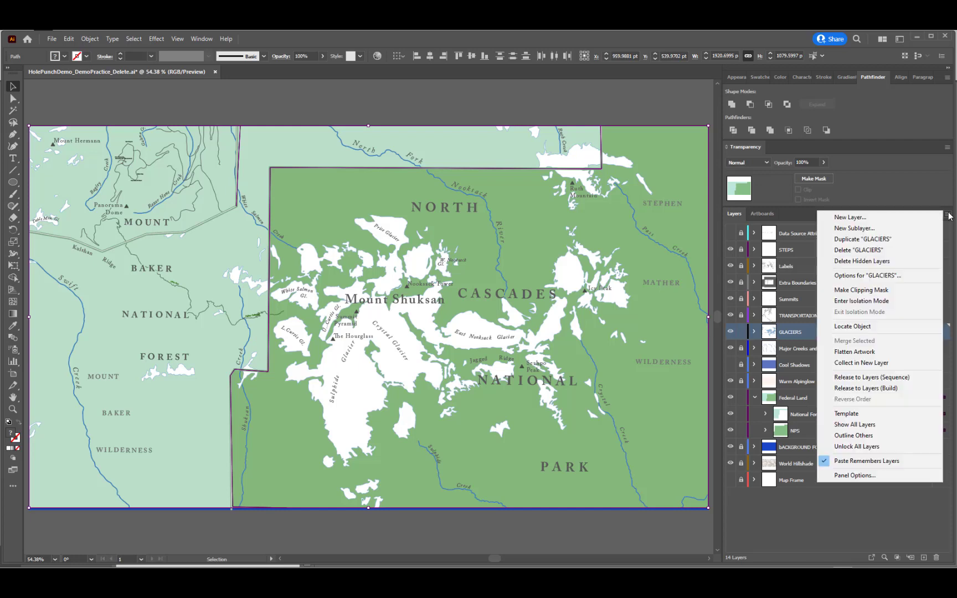
{"action": "left_click", "coordinate": [890, 239]}
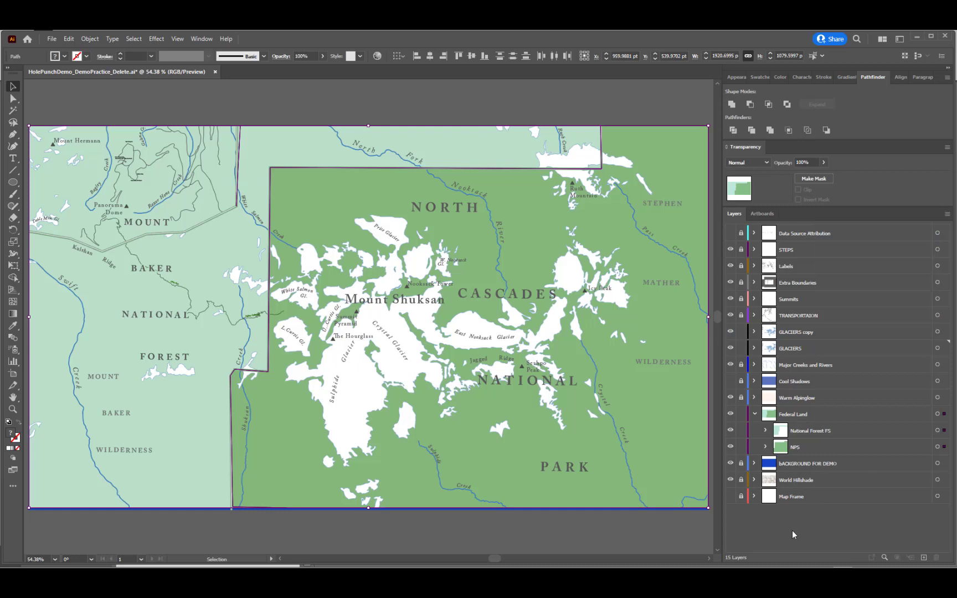
Move the GLACIERS copy layer into Federal Land above National Forest FS, and hide the original GLACIERS layer
{"action": "left_click", "coordinate": [830, 336]}
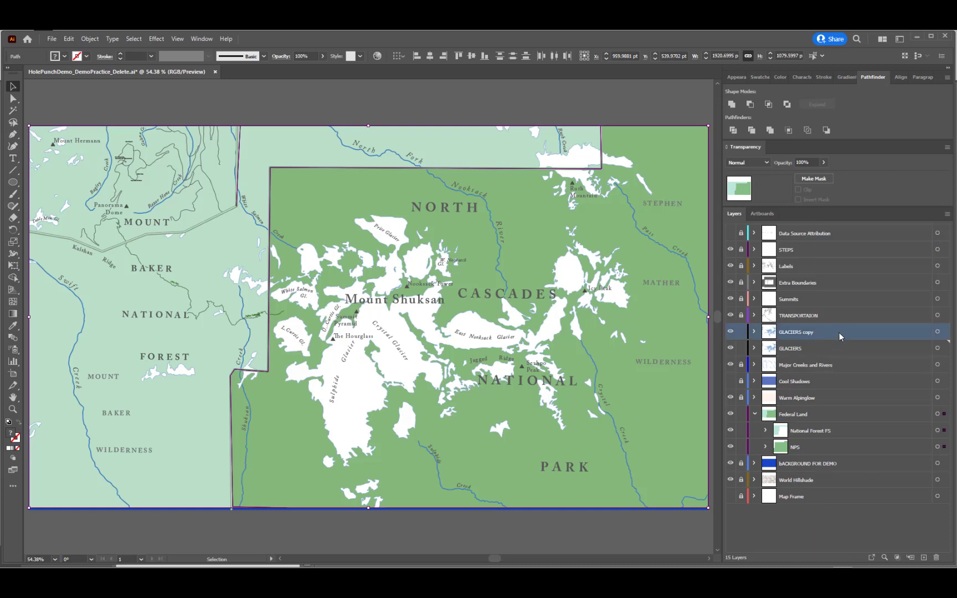
{"action": "left_click_drag", "start_coordinate": [838, 336], "coordinate": [828, 427]}
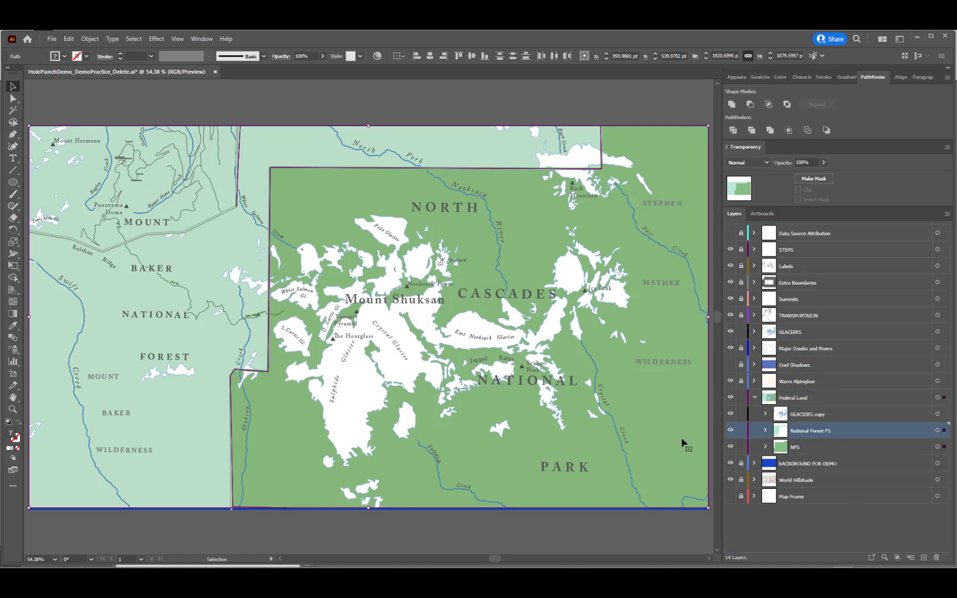
{"action": "left_click", "coordinate": [687, 534]}
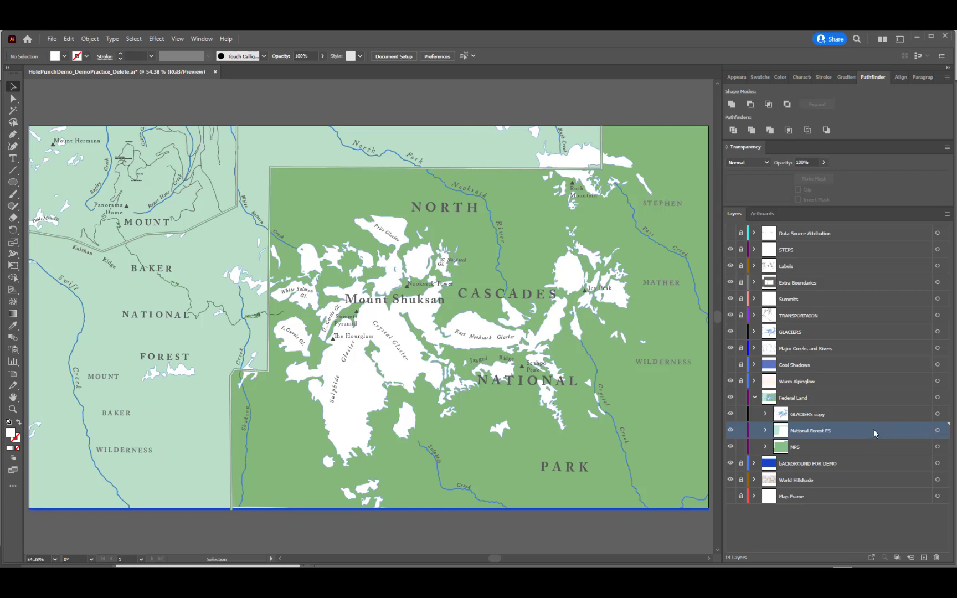
{"action": "left_click", "coordinate": [730, 332]}
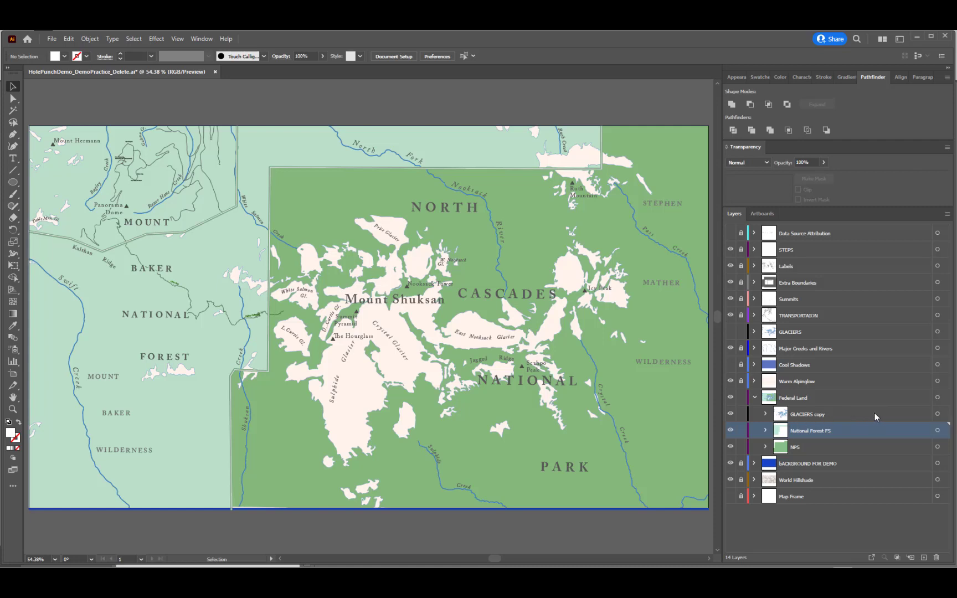
{"action": "left_click", "coordinate": [937, 414]}
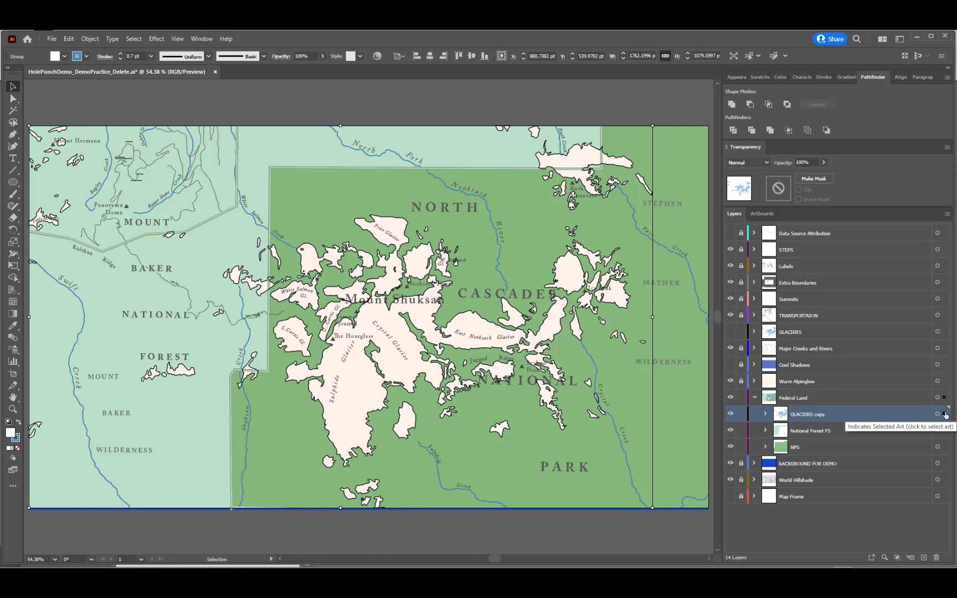
{"action": "left_click", "coordinate": [944, 415]}
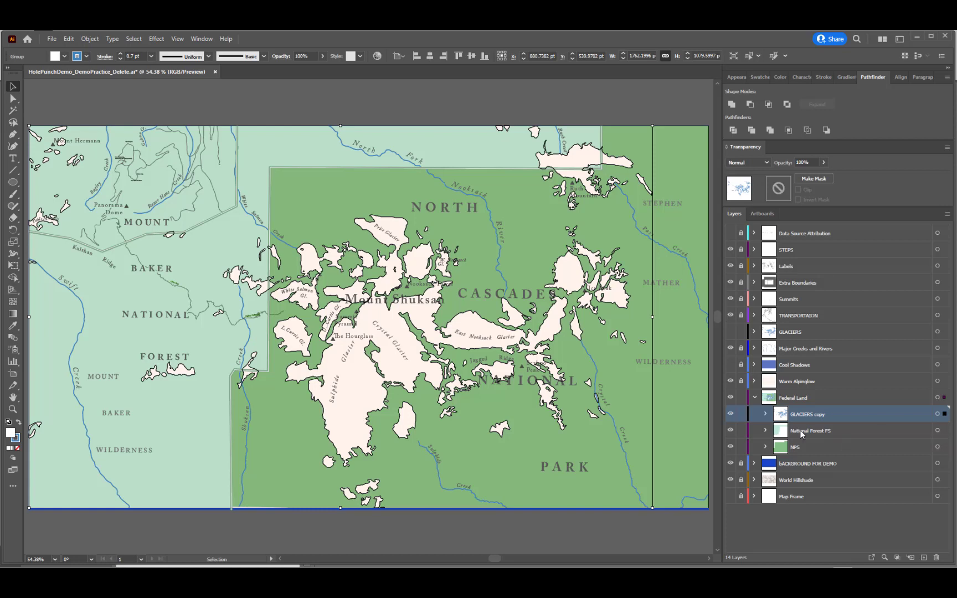
{"action": "left_click", "coordinate": [945, 431], "text": "shift"}
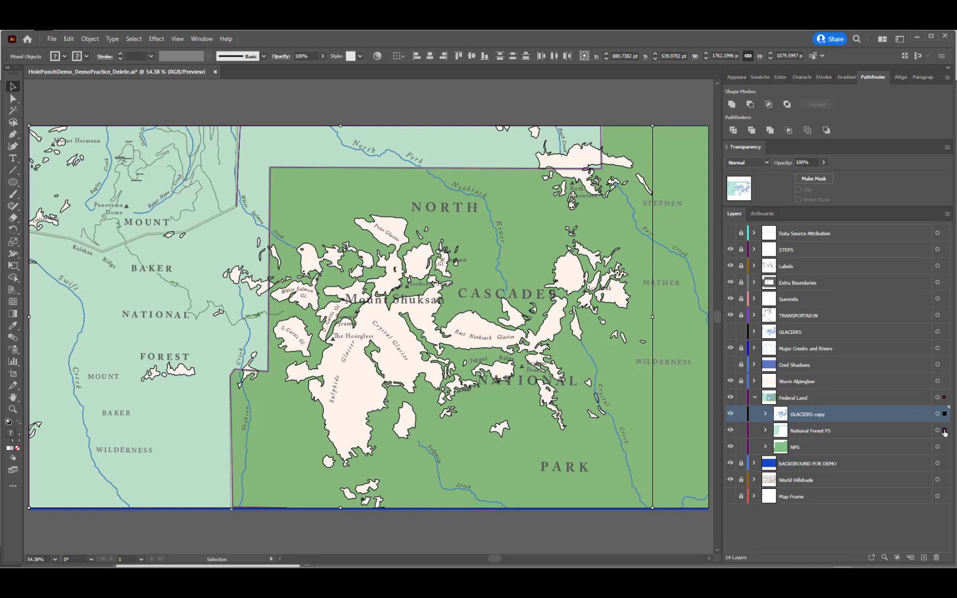
{"action": "left_click", "coordinate": [201, 38]}
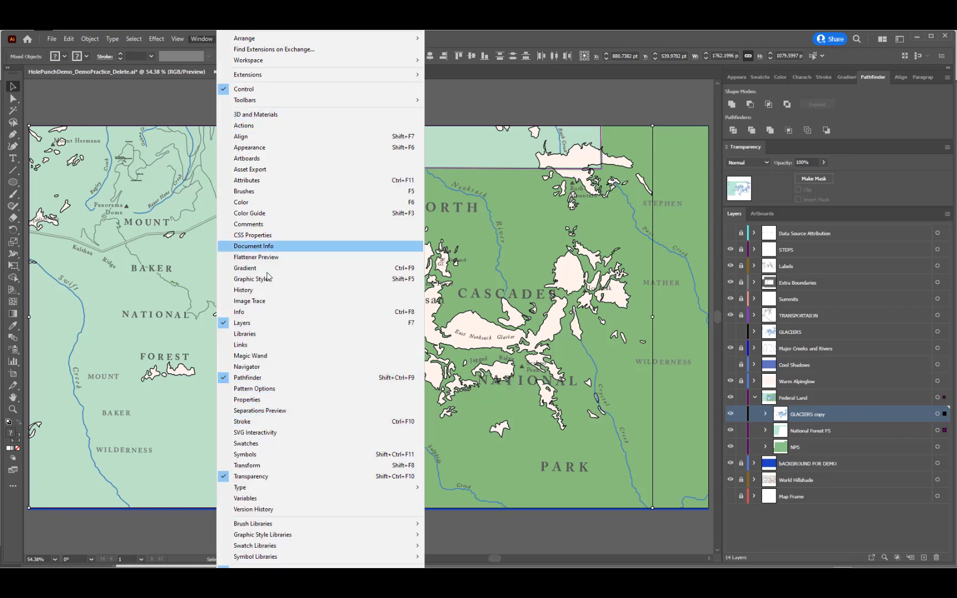
{"action": "left_click", "coordinate": [533, 88]}
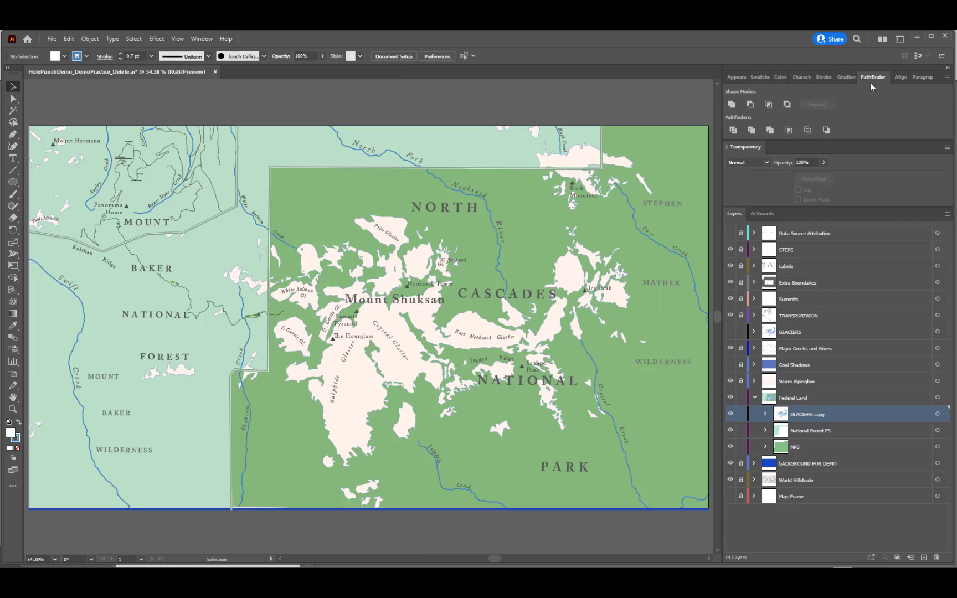
Punch the GLACIERS copy artwork out of the National Forest FS shape with Minus Front, and deselect the result
{"action": "left_click", "coordinate": [944, 415]}
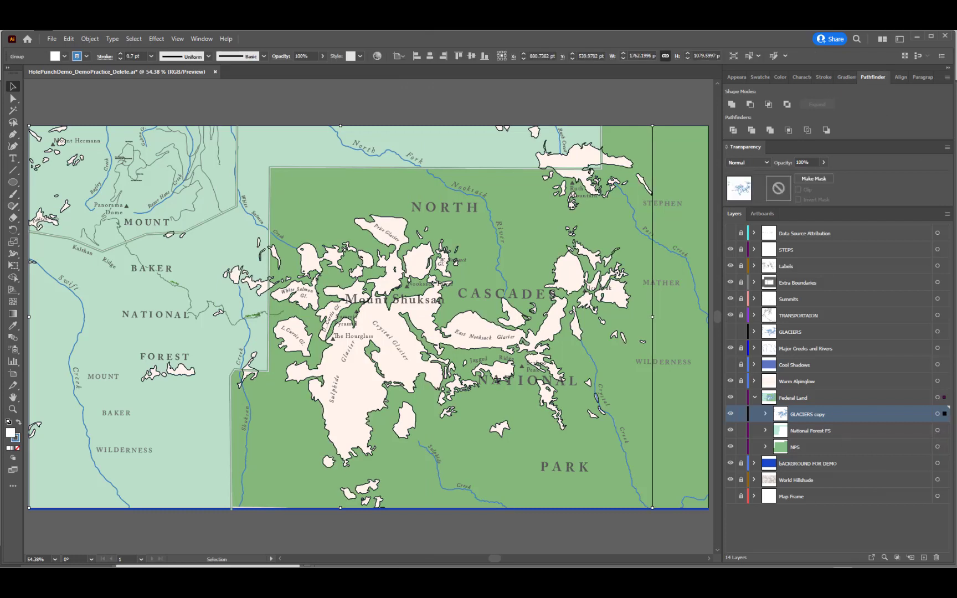
{"action": "left_click", "coordinate": [945, 431], "text": "shift"}
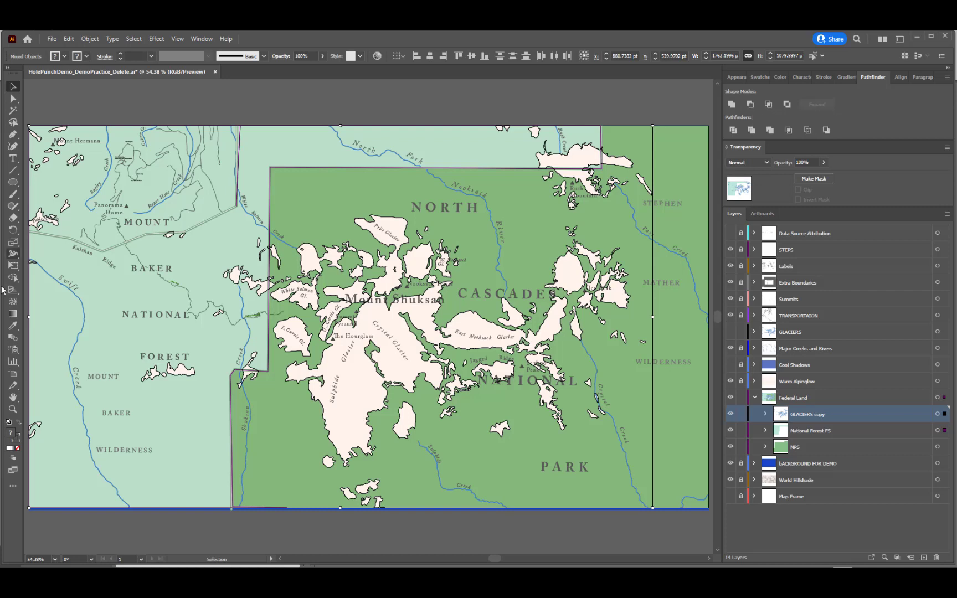
{"action": "left_click", "coordinate": [750, 106]}
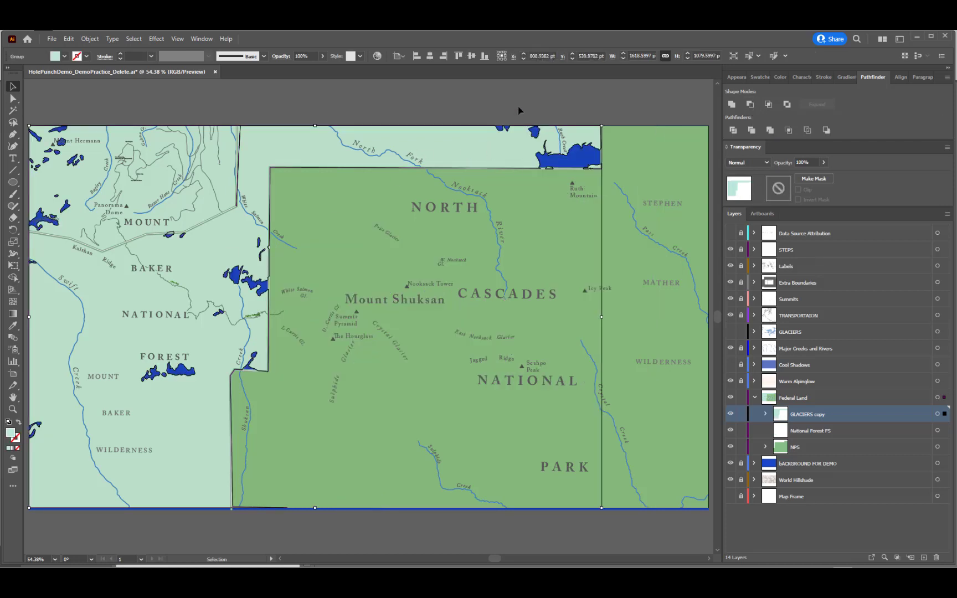
{"action": "left_click", "coordinate": [518, 109]}
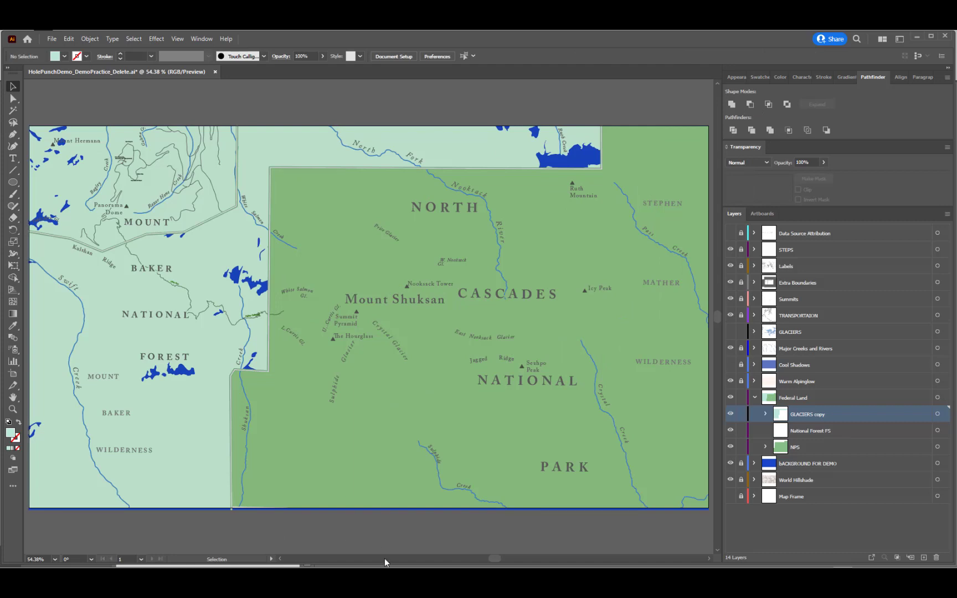
Move the punched group from GLACIERS copy into the National Forest FS layer, and delete the empty GLACIERS copy layer
{"action": "left_click", "coordinate": [765, 414]}
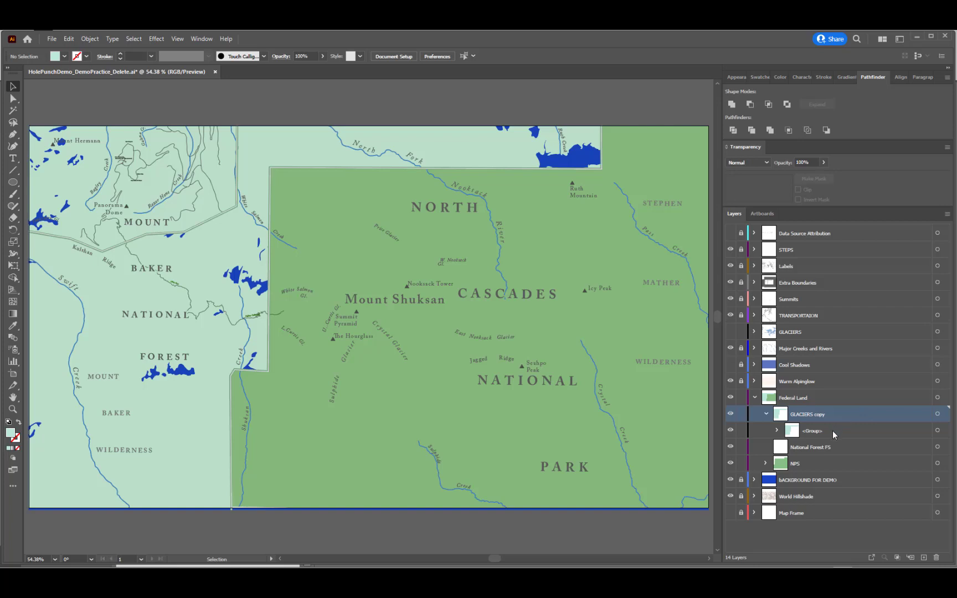
{"action": "left_click_drag", "start_coordinate": [832, 431], "coordinate": [831, 447]}
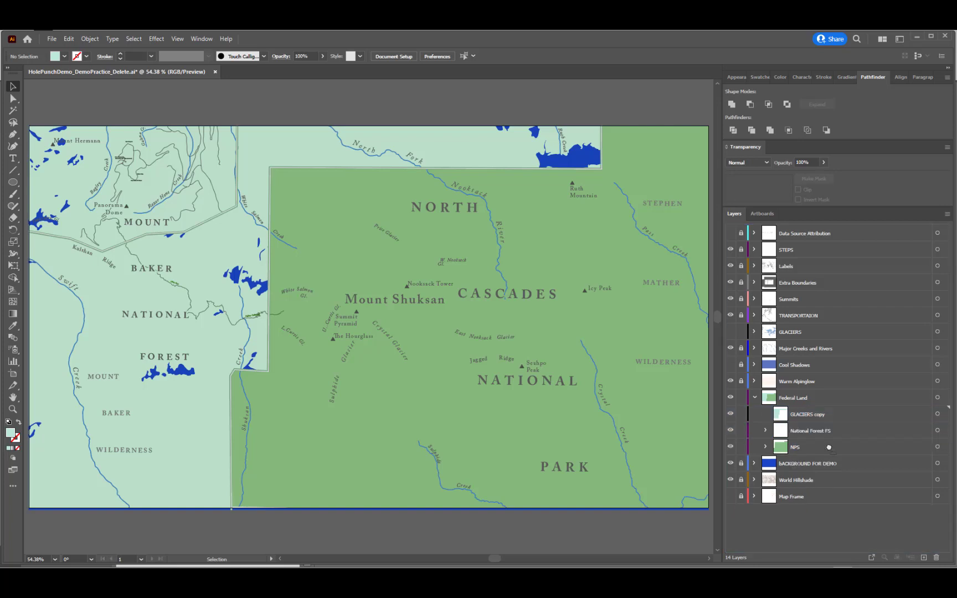
{"action": "left_click", "coordinate": [845, 415]}
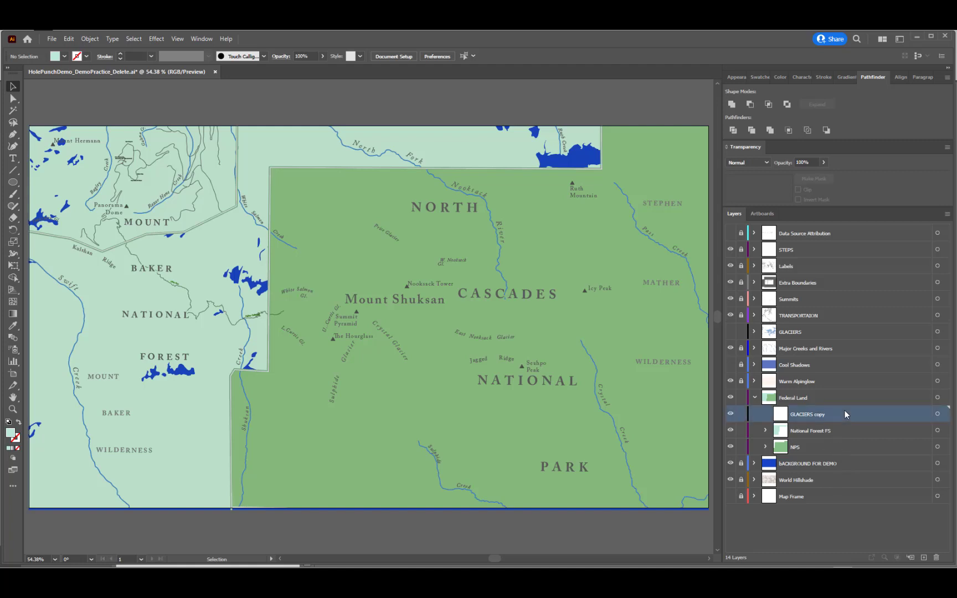
{"action": "left_click", "coordinate": [937, 557]}
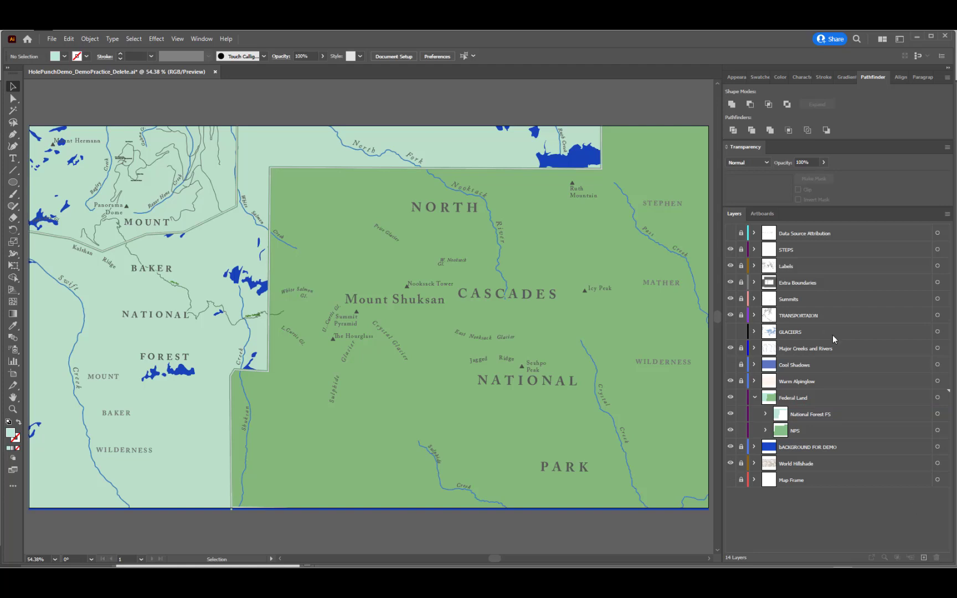
Show the original GLACIERS layer again and duplicate it
{"action": "left_click", "coordinate": [731, 332]}
{"action": "left_click", "coordinate": [824, 333]}
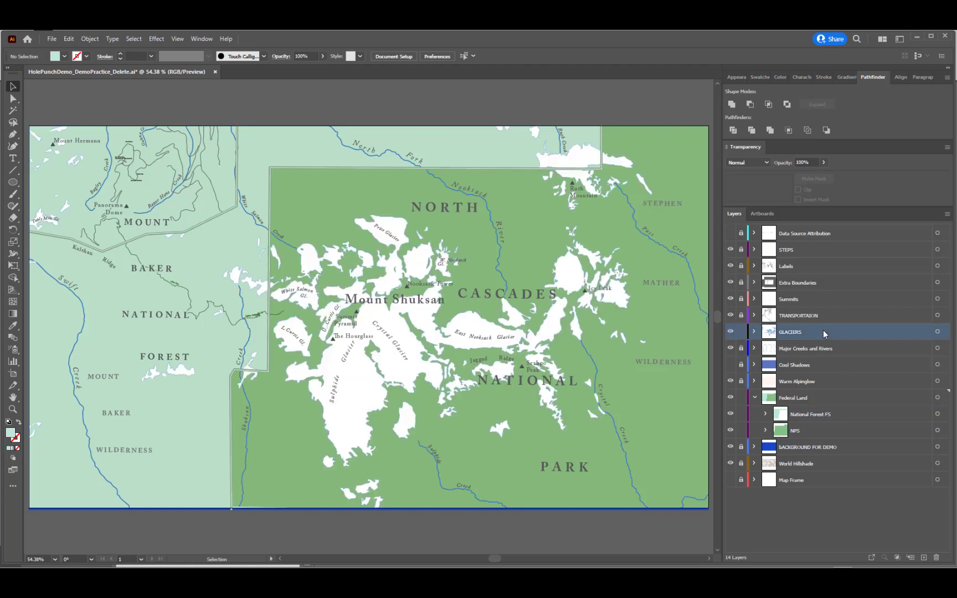
{"action": "left_click", "coordinate": [947, 215]}
{"action": "left_click", "coordinate": [885, 240]}
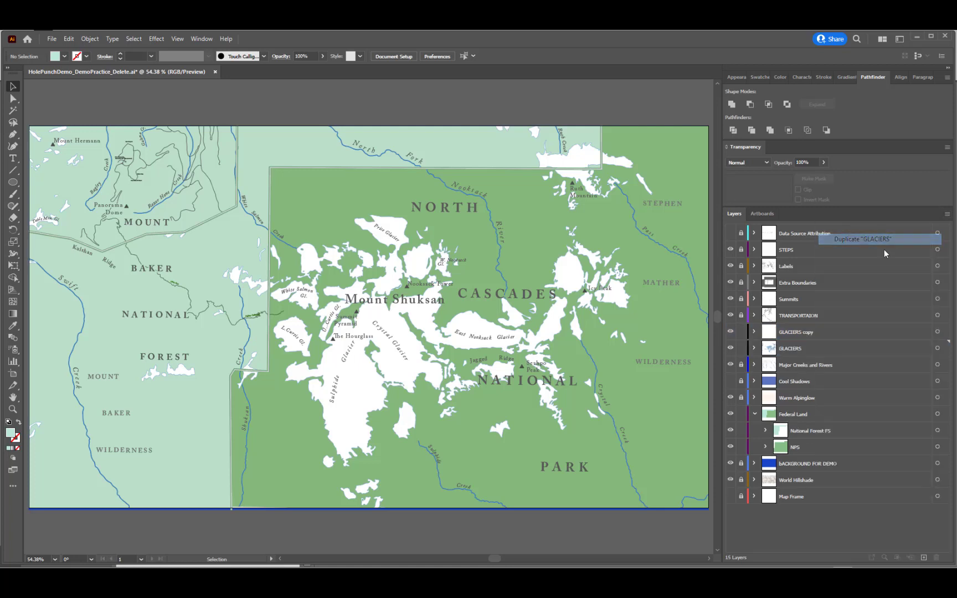
Move the new GLACIERS copy layer into Federal Land directly above NPS, and hide the original GLACIERS layer
{"action": "left_click", "coordinate": [849, 331]}
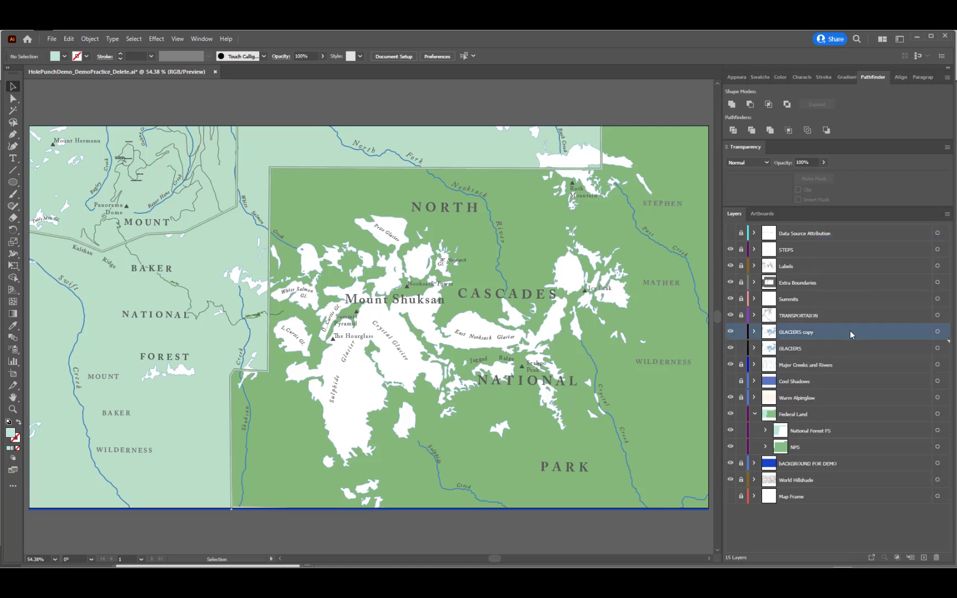
{"action": "left_click_drag", "start_coordinate": [849, 331], "coordinate": [848, 438]}
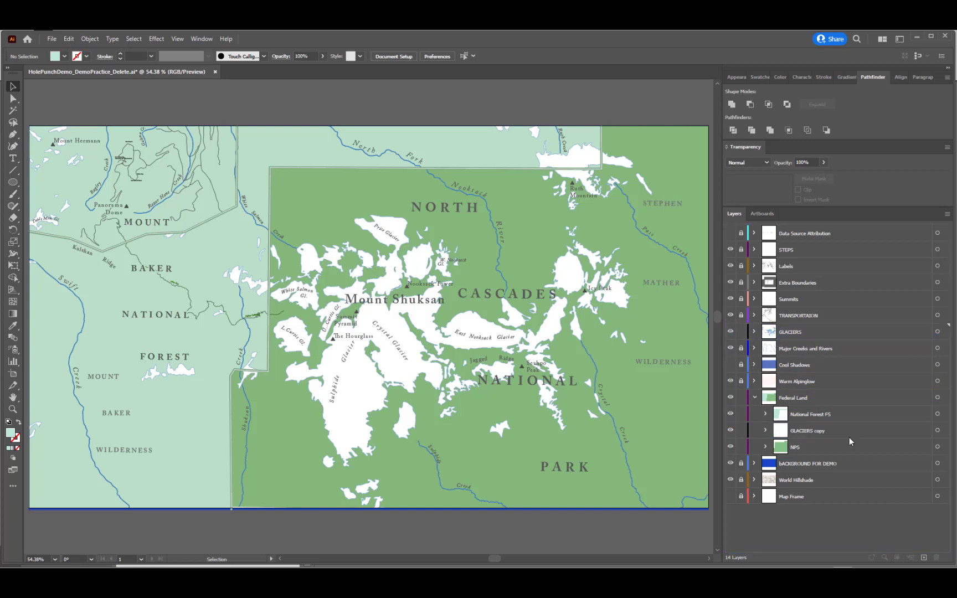
{"action": "left_click", "coordinate": [730, 332]}
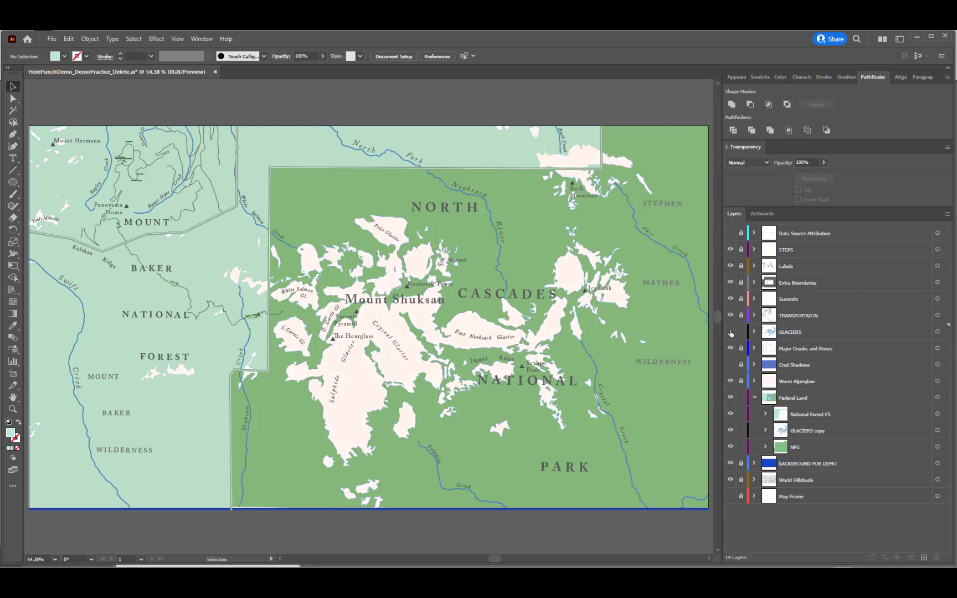
Punch the GLACIERS copy artwork out of the NPS shape with Minus Front, and deselect the result
{"action": "left_click", "coordinate": [846, 431]}
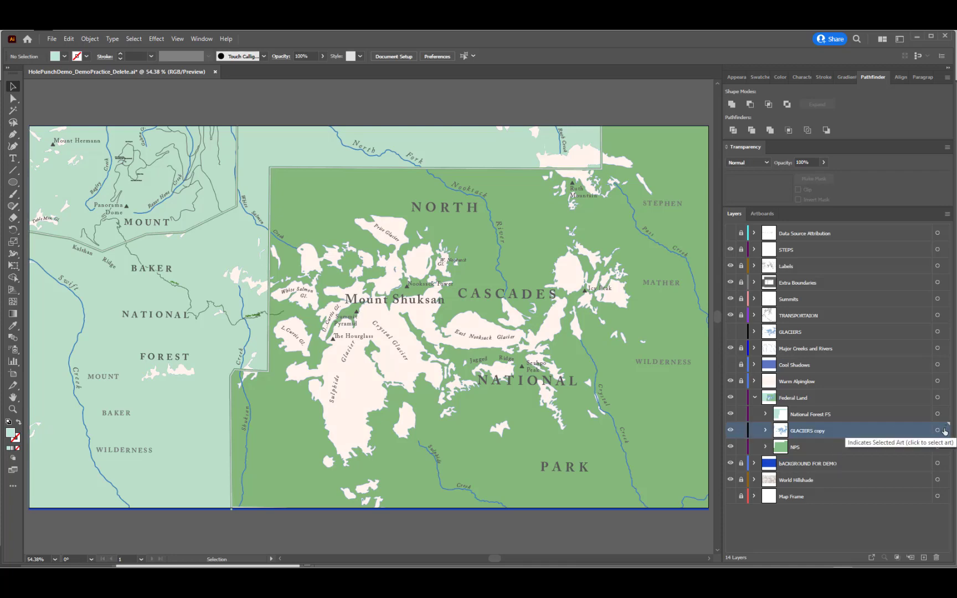
{"action": "left_click", "coordinate": [944, 431]}
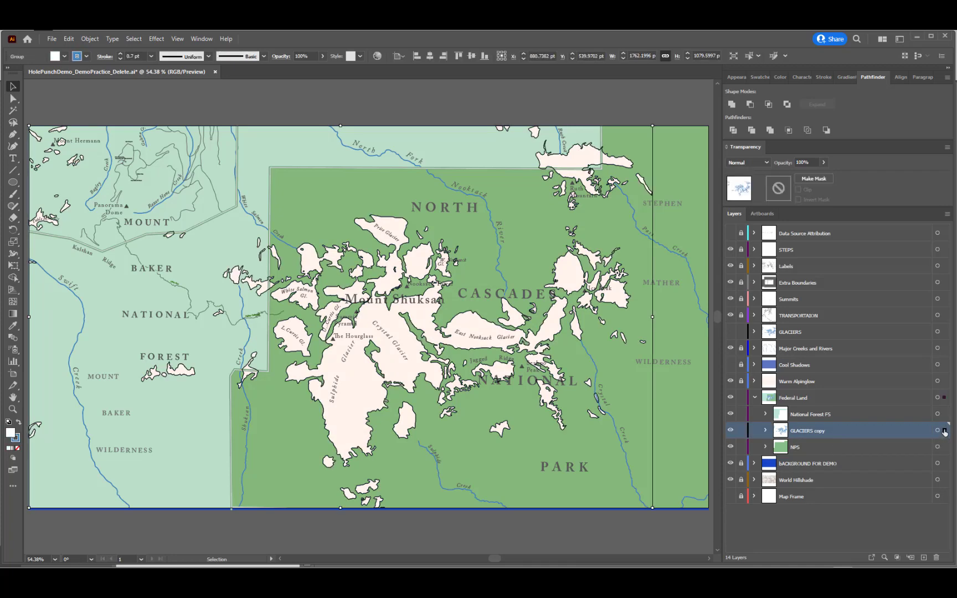
{"action": "left_click", "coordinate": [945, 448], "text": "shift"}
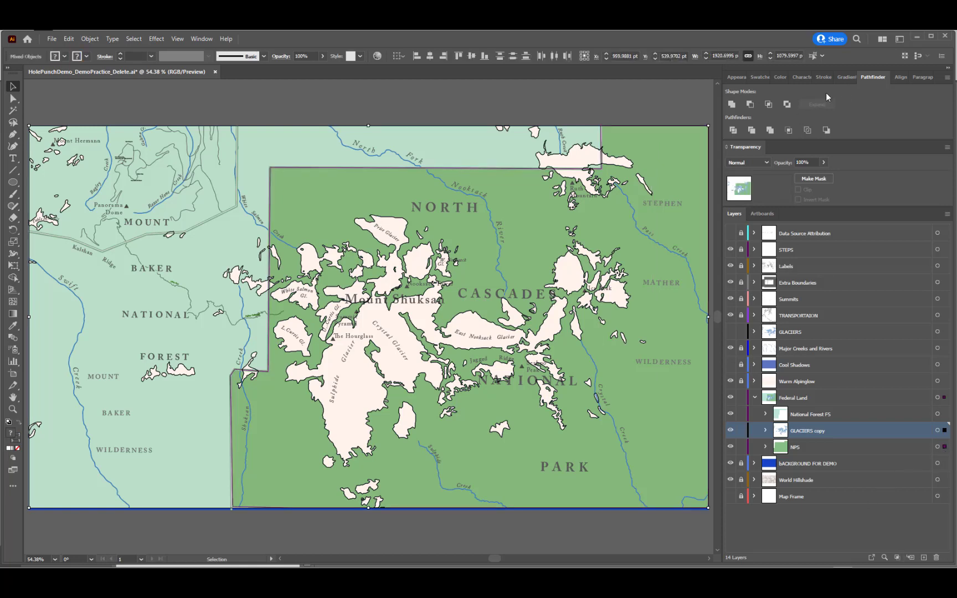
{"action": "left_click", "coordinate": [751, 105]}
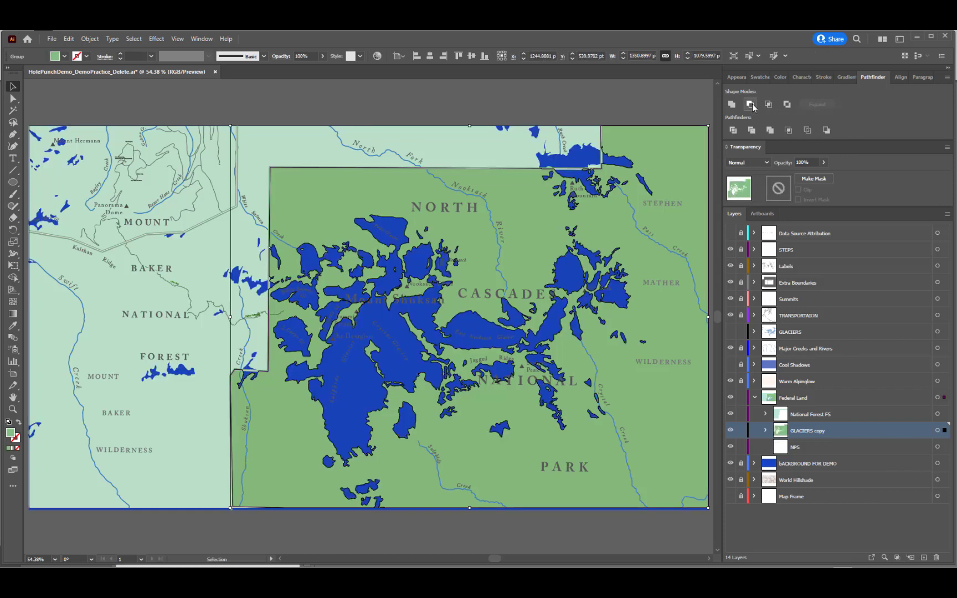
{"action": "left_click", "coordinate": [578, 104]}
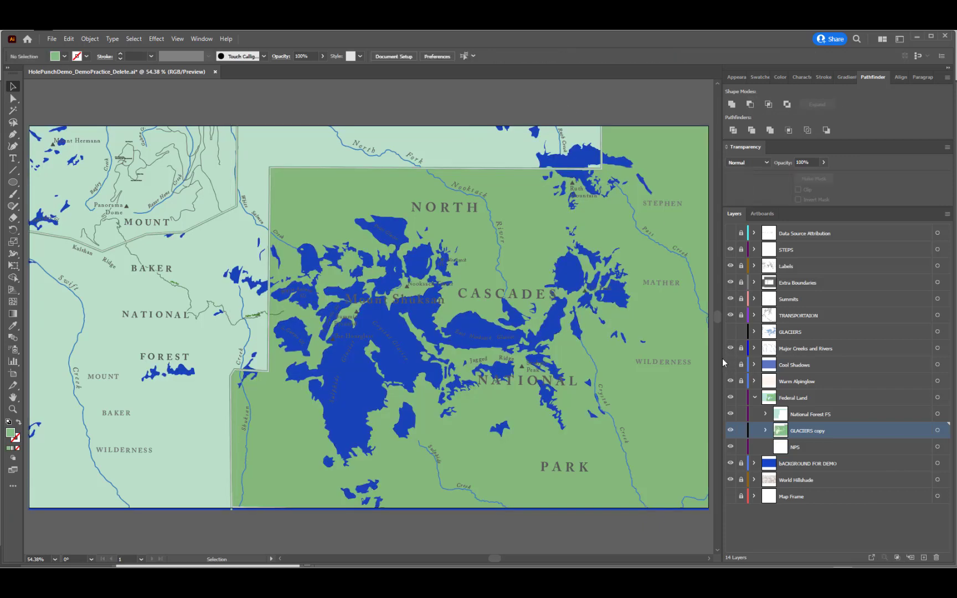
Hide the BACKGROUND FOR DEMO layer and show the original GLACIERS layer
{"action": "left_click", "coordinate": [730, 463]}
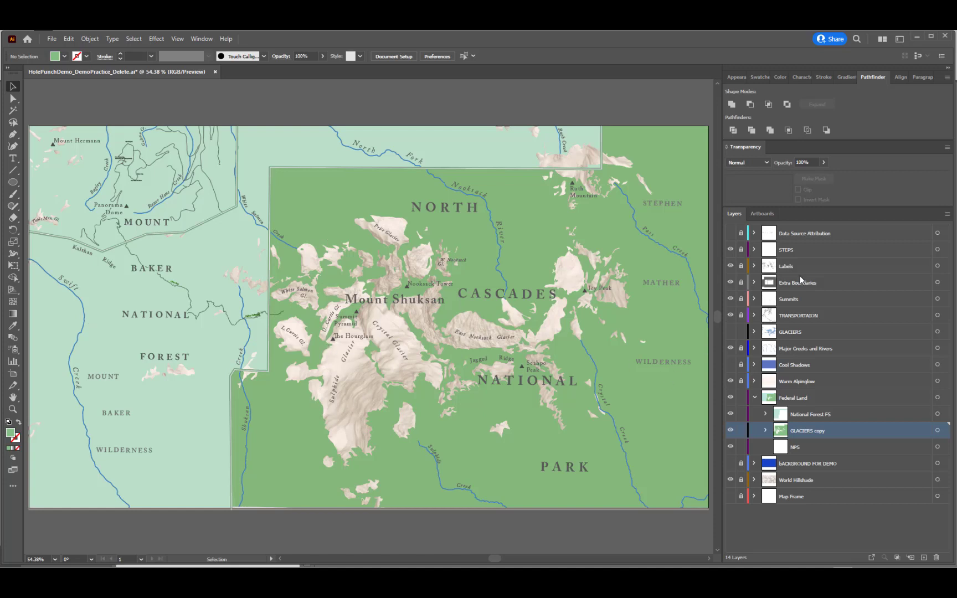
{"action": "left_click", "coordinate": [846, 327]}
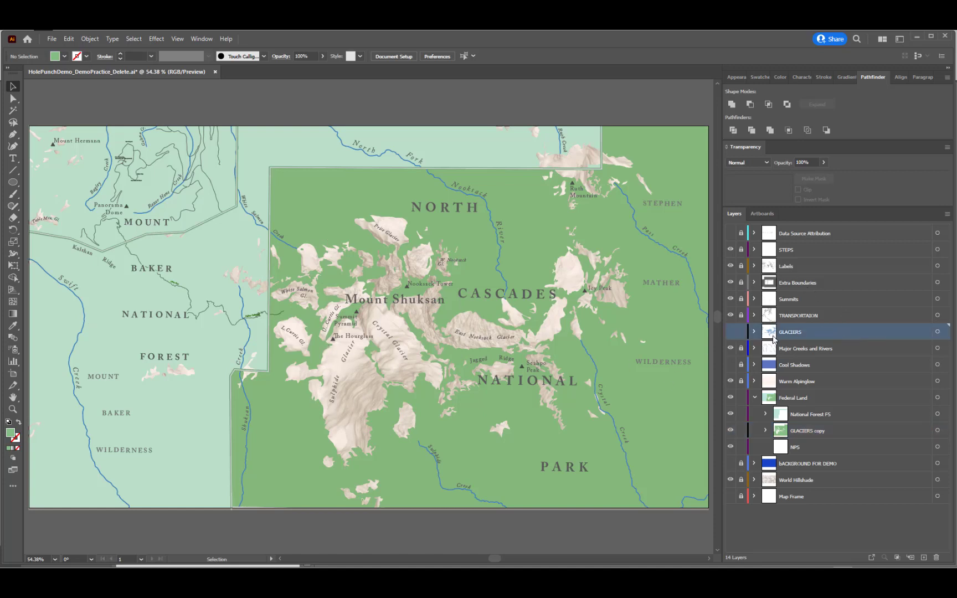
{"action": "left_click", "coordinate": [730, 332]}
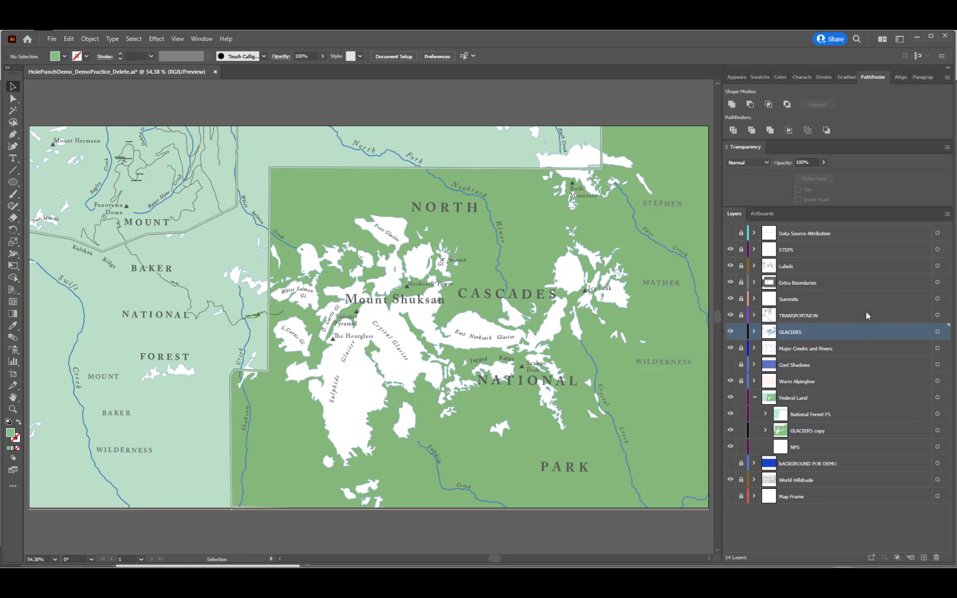
Select all artwork on the GLACIERS layer together with all artwork on the Federal Land layer
{"action": "left_click", "coordinate": [945, 332]}
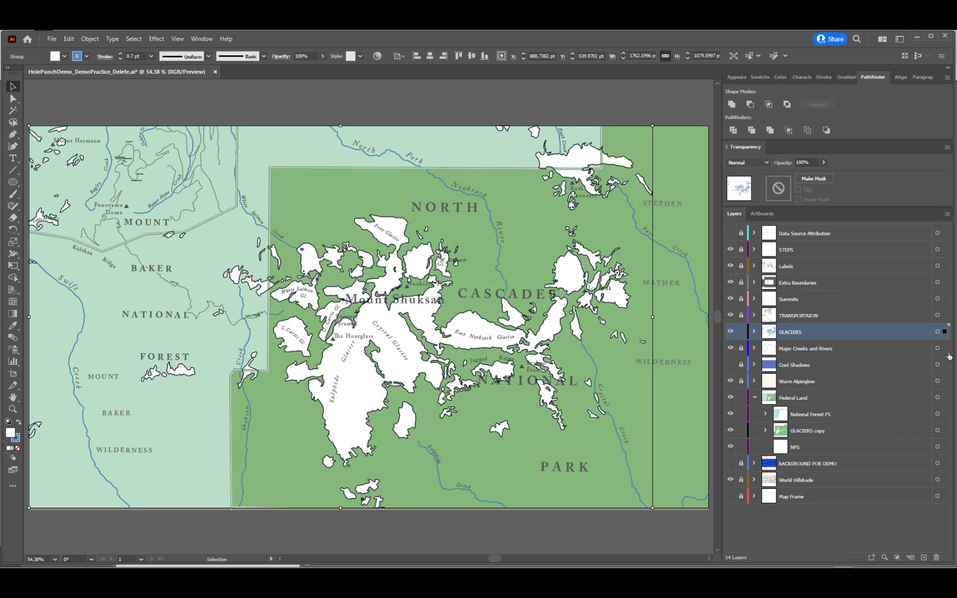
{"action": "left_click", "coordinate": [945, 398], "text": "shift"}
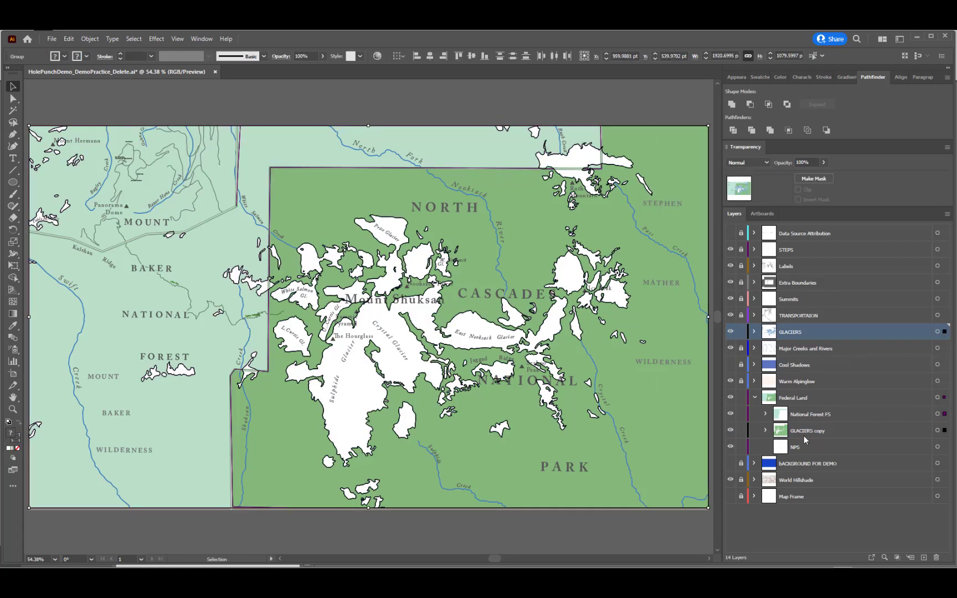
Move the punched group from GLACIERS copy into the NPS layer, and delete the empty GLACIERS copy layer
{"action": "left_click", "coordinate": [808, 432]}
{"action": "left_click", "coordinate": [765, 430]}
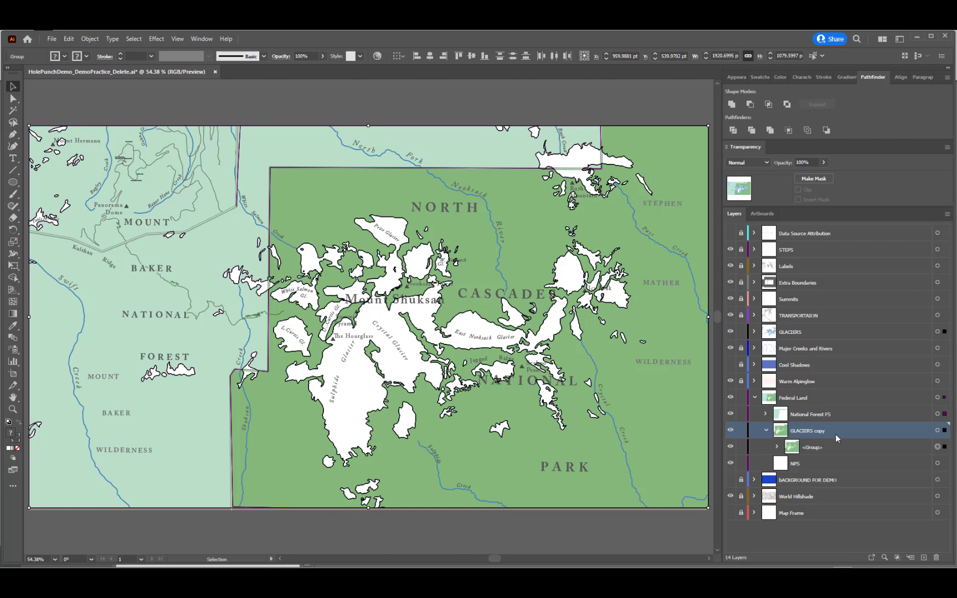
{"action": "left_click_drag", "start_coordinate": [827, 446], "coordinate": [821, 463]}
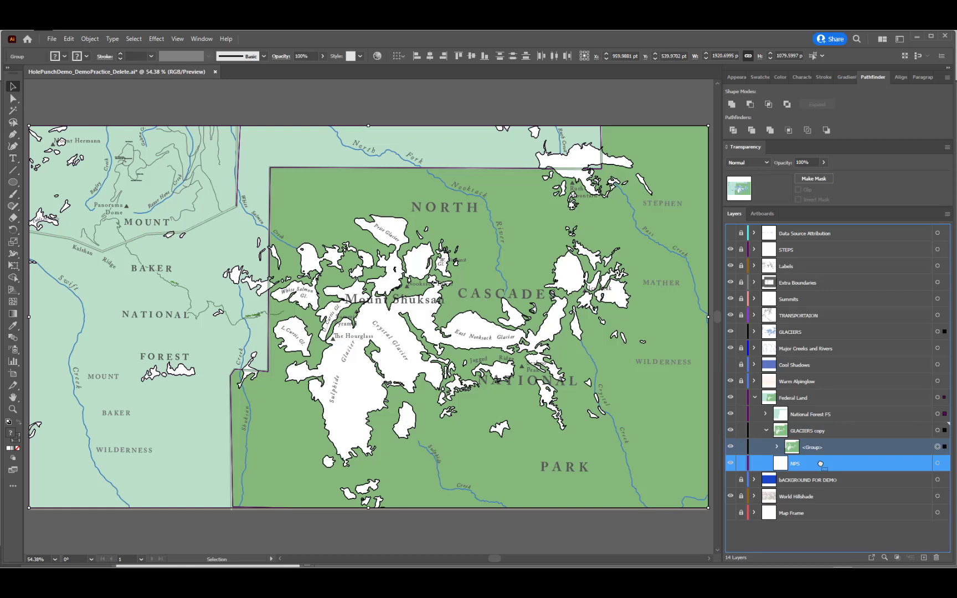
{"action": "left_click_drag", "start_coordinate": [820, 464], "coordinate": [821, 464]}
{"action": "left_click", "coordinate": [827, 431]}
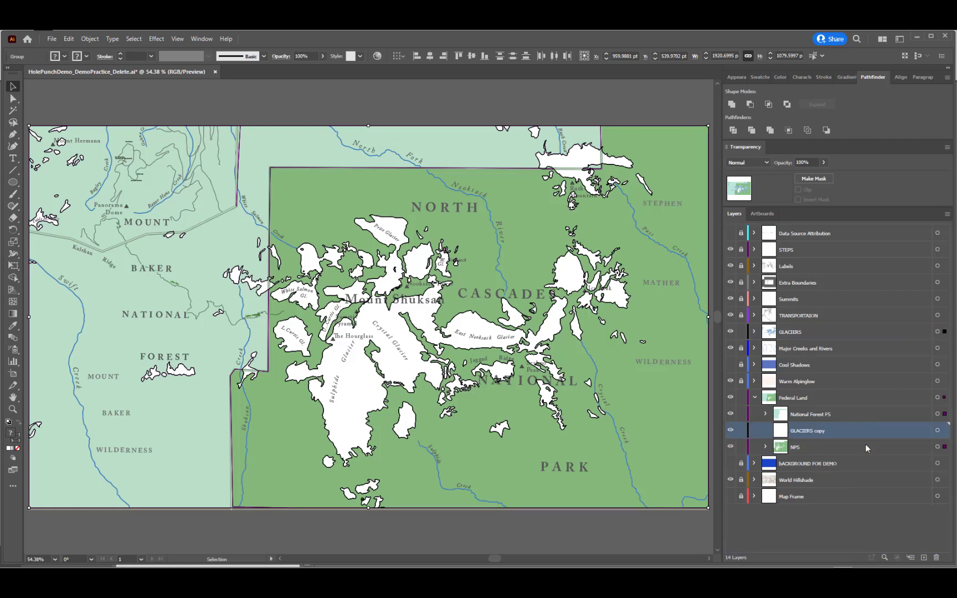
{"action": "left_click", "coordinate": [936, 557]}
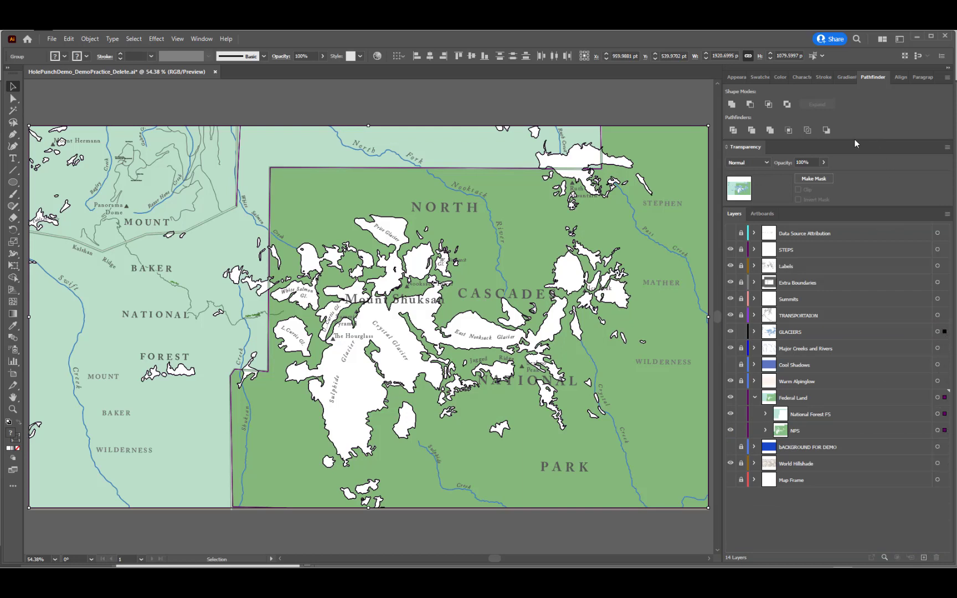
Lower the opacity of the selected glacier and federal land artwork, deselect it, and inspect the hillshade around Mount Shuksan
{"action": "left_click", "coordinate": [824, 162]}
{"action": "left_click_drag", "start_coordinate": [823, 176], "coordinate": [806, 177]}
{"action": "left_click", "coordinate": [620, 117]}
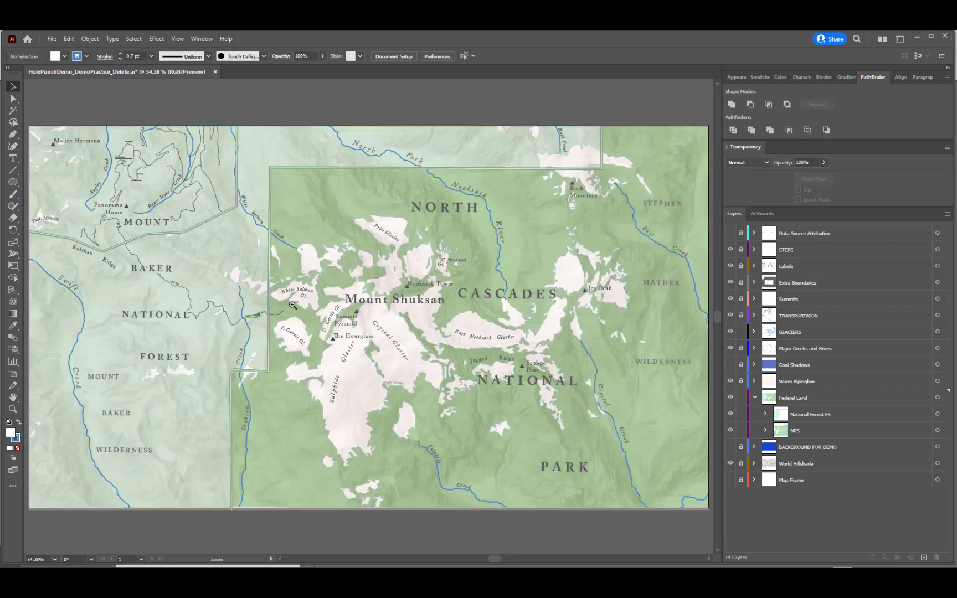
{"action": "left_click_drag", "start_coordinate": [293, 304], "coordinate": [348, 268]}
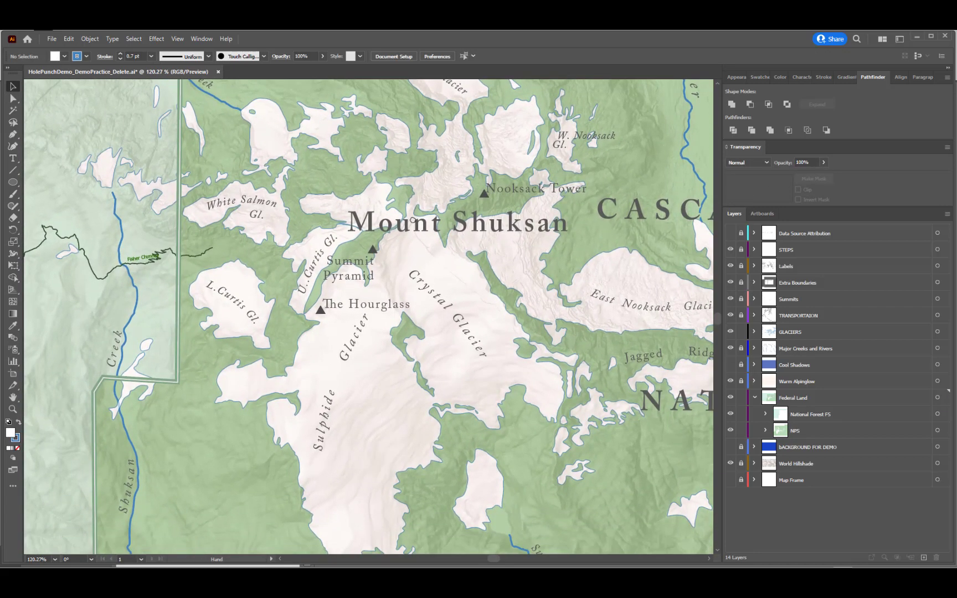
{"action": "scroll", "coordinate": [458, 434], "scroll_direction": "down", "scroll_amount": 4}
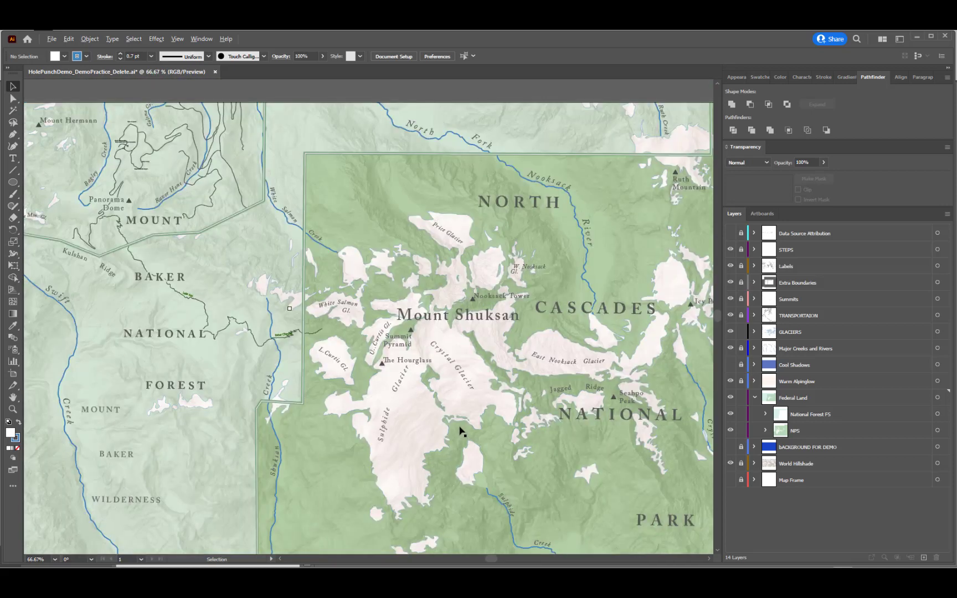
{"action": "left_click_drag", "start_coordinate": [411, 368], "coordinate": [319, 347]}
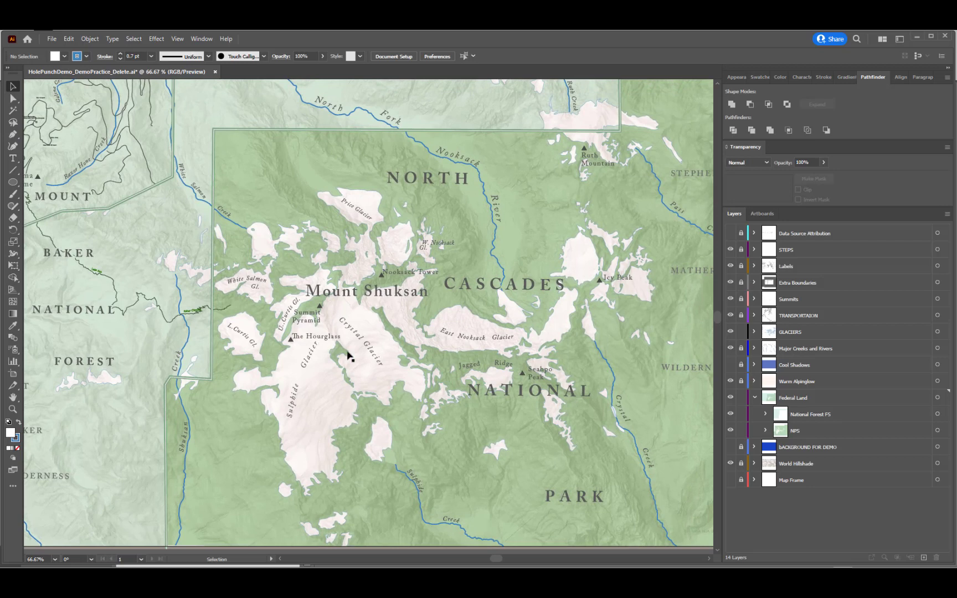